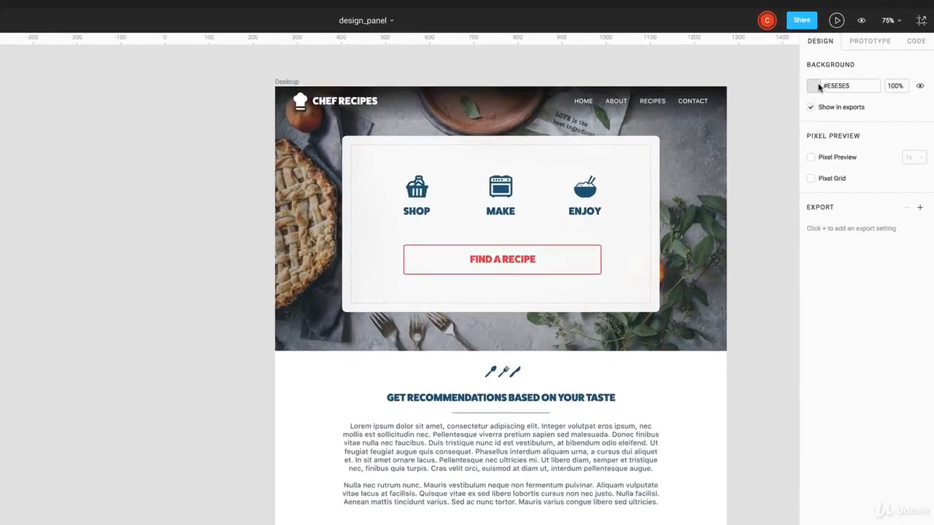
- Change the canvas background colour to #4A4A4A
left_click(805, 85)
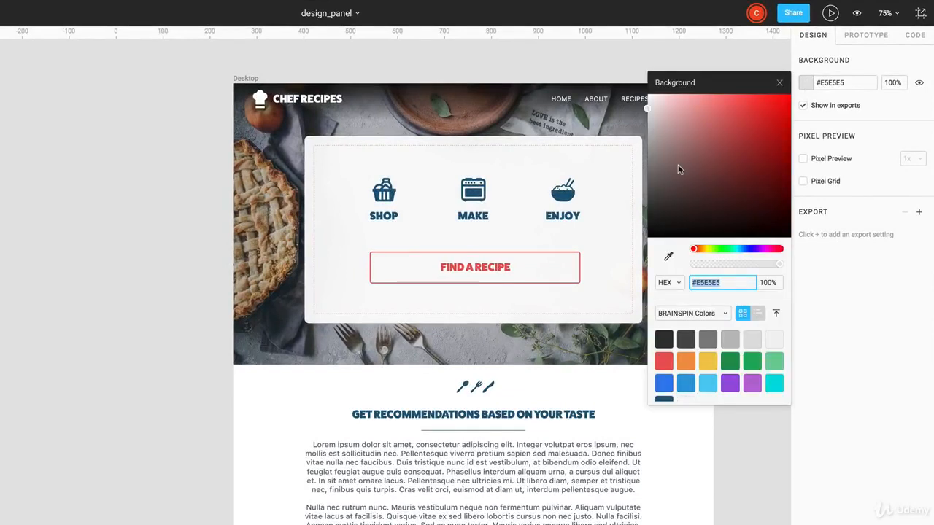
left_click_drag(678, 164, 649, 205)
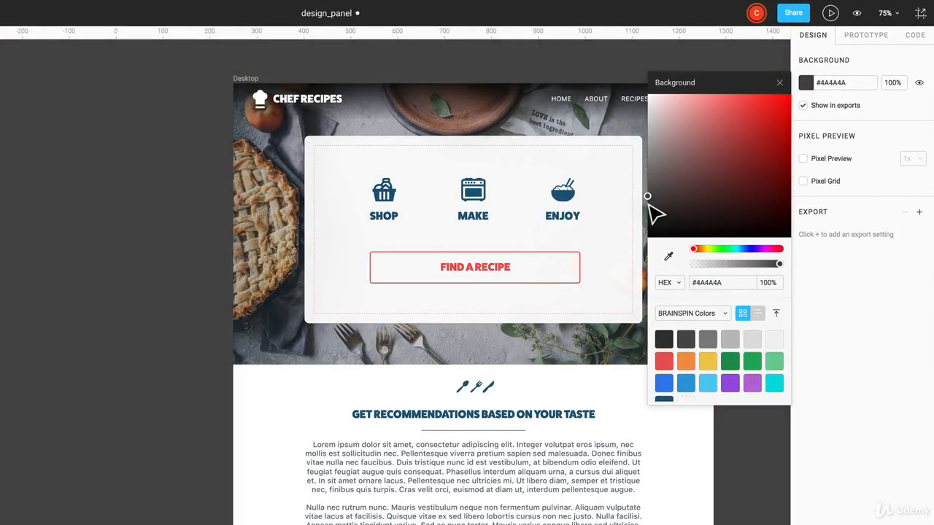
left_click(779, 83)
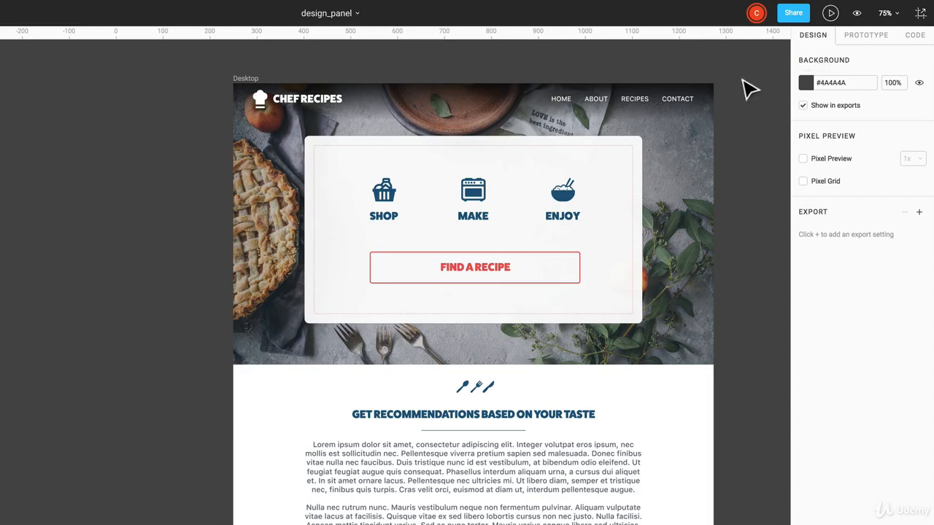
- Lock the chef hat icon's proportions, set its height to 30 and move it beside the CHEF RECIPES title at X 39, Y 19
scroll(661, 60, "up", 2)
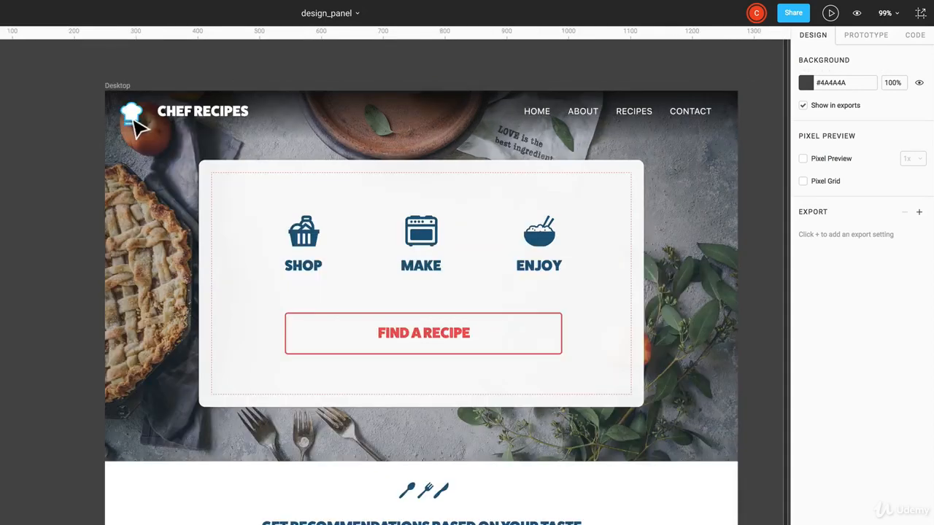
left_click(139, 126)
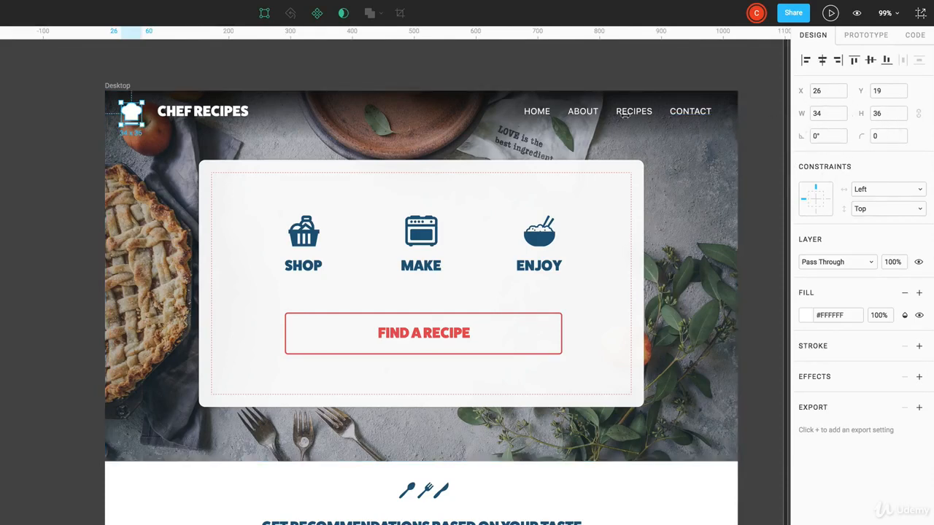
left_click_drag(128, 117, 136, 128)
left_click(919, 115)
left_click(881, 115)
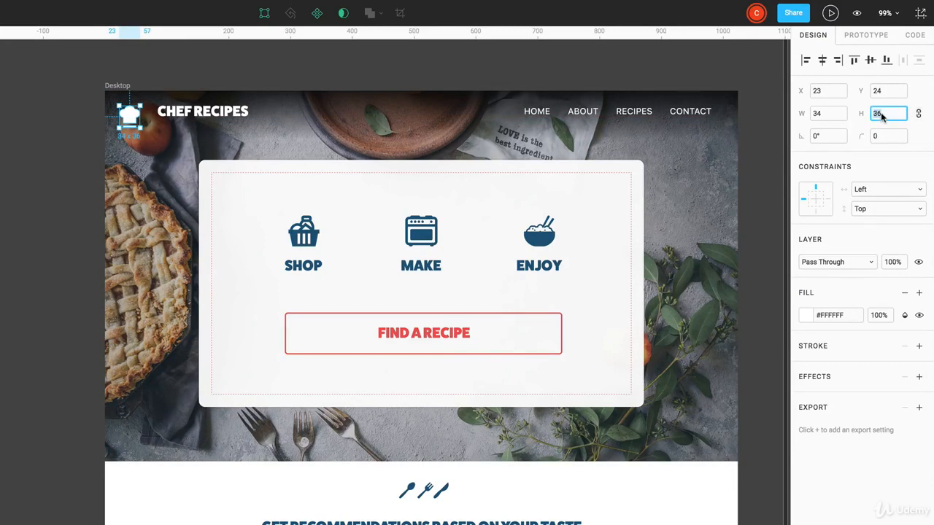
type("30")
key("Return")
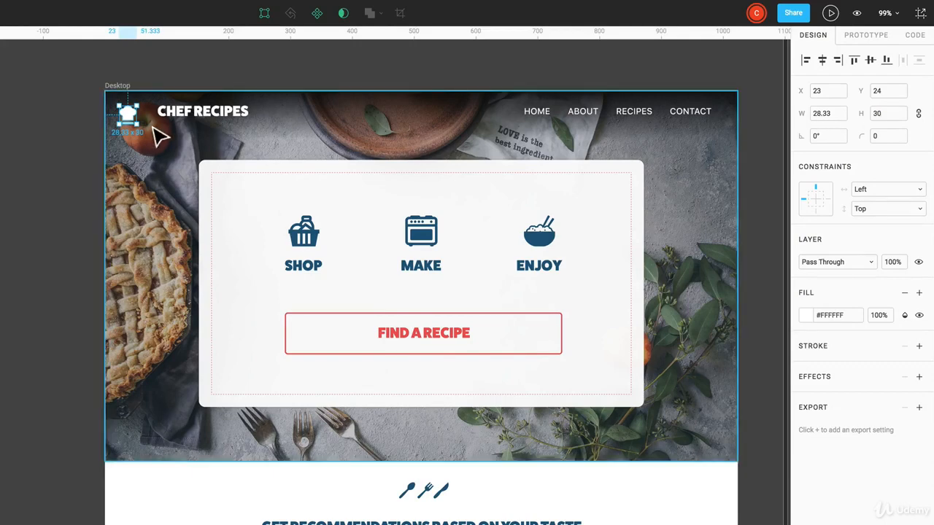
left_click_drag(130, 125, 141, 118)
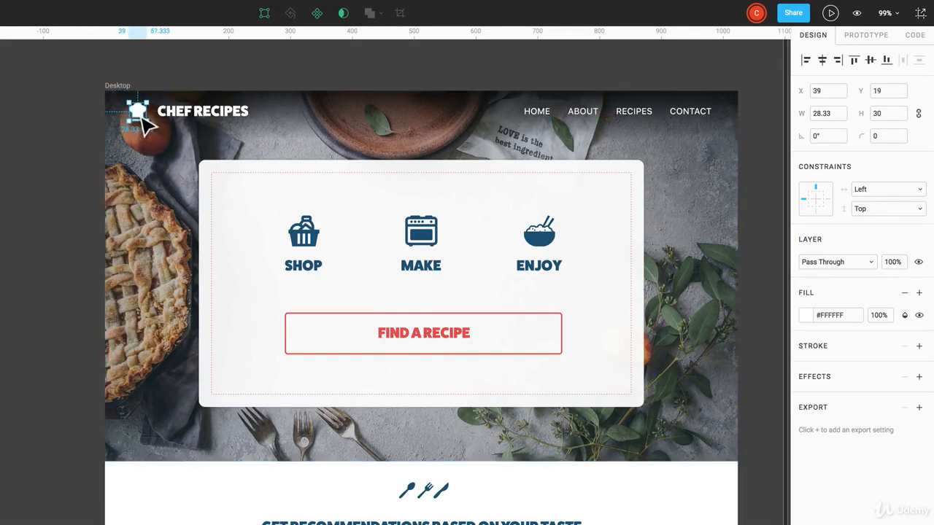
- Rotate the chef hat icon by 15° and return its rotation to 0°
left_click(823, 138)
type("15")
key("Return")
key("super")
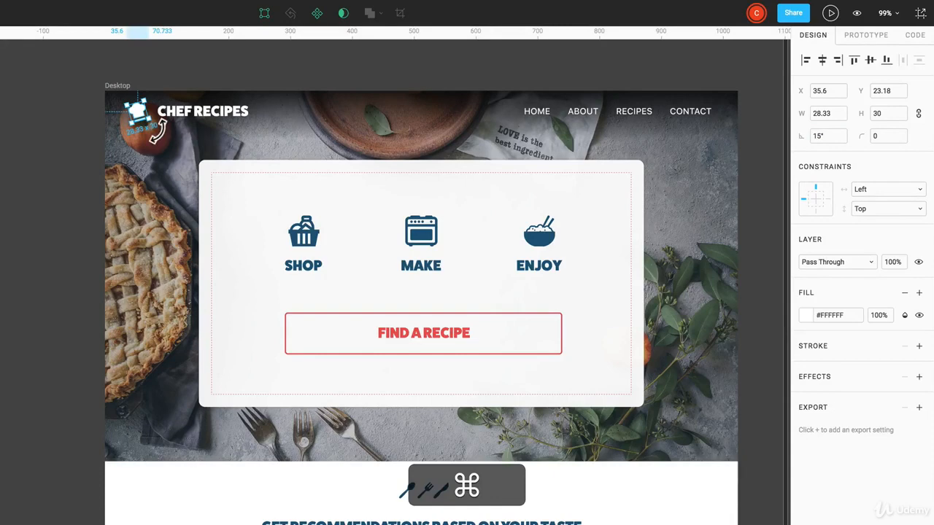
left_click_drag(157, 131, 155, 135)
key("shift")
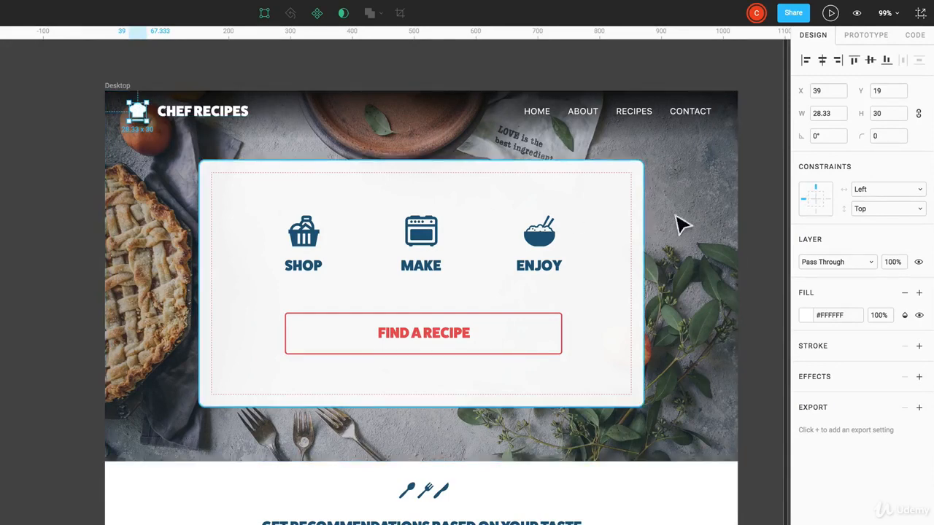
- Try the Right and Scale options as the chef hat icon's horizontal constraint
left_click(873, 191)
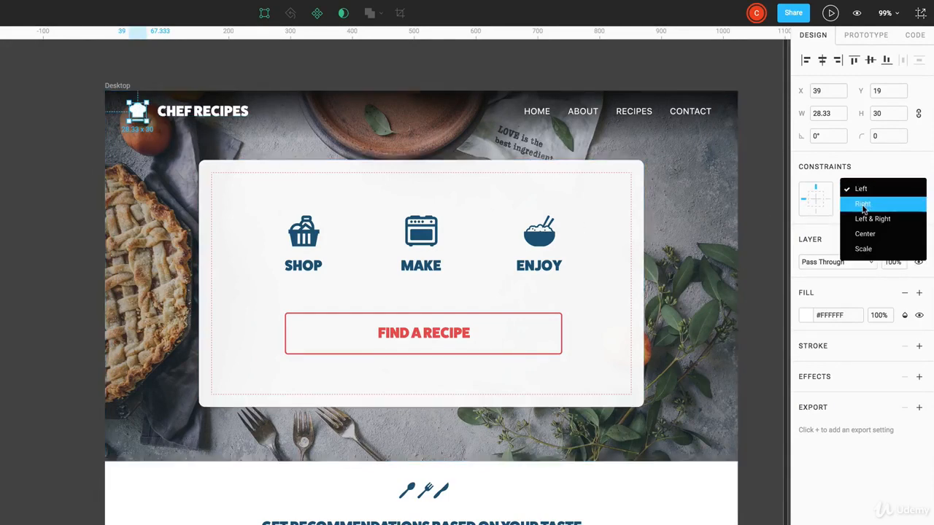
left_click(863, 206)
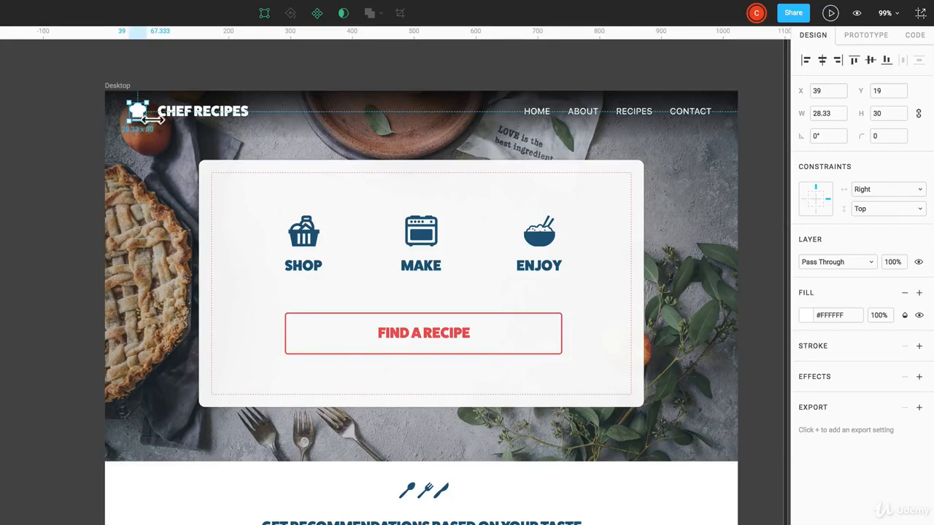
left_click(886, 193)
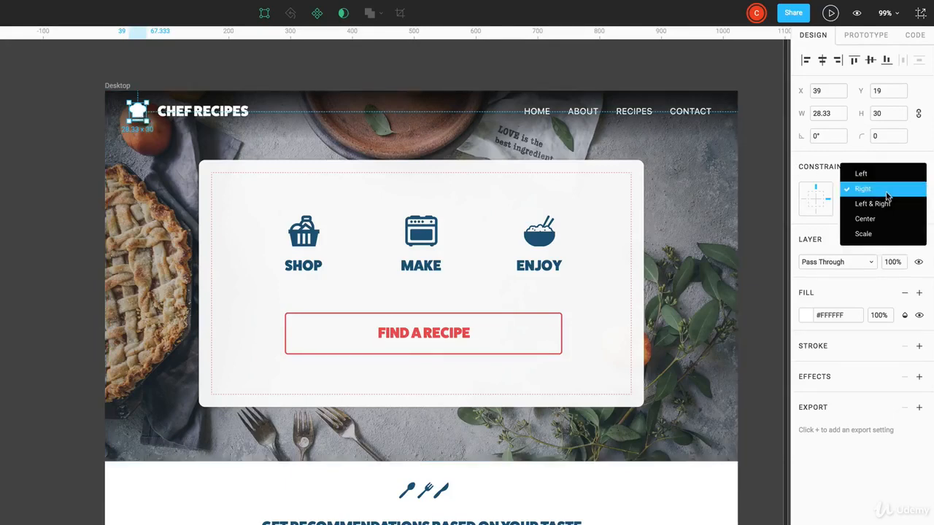
left_click(881, 234)
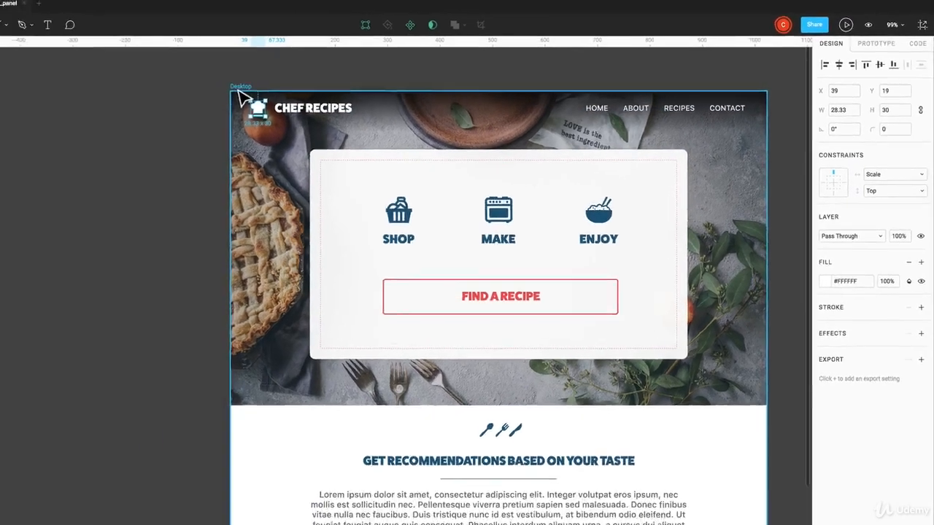
- Narrow the Desktop frame to a width of 835 to test the Scale constraint, and undo the resize
left_click(241, 88)
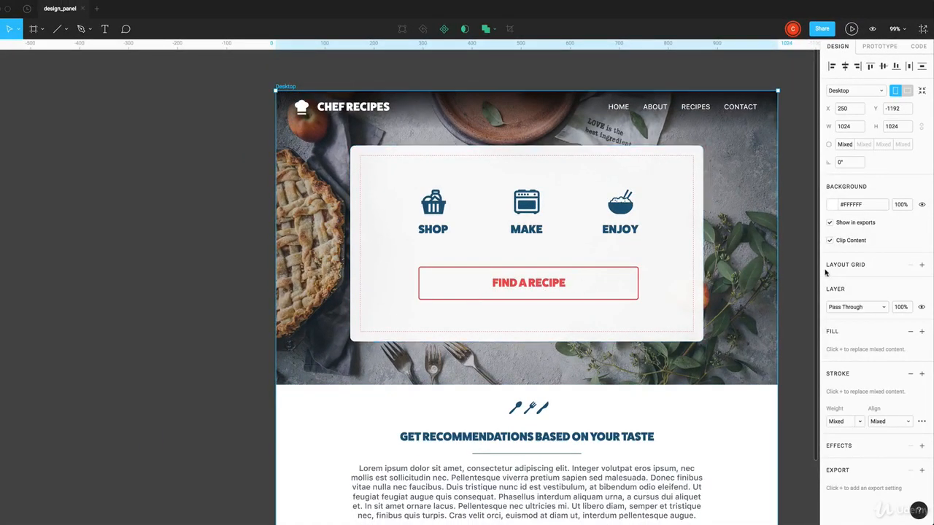
left_click_drag(783, 271, 693, 268)
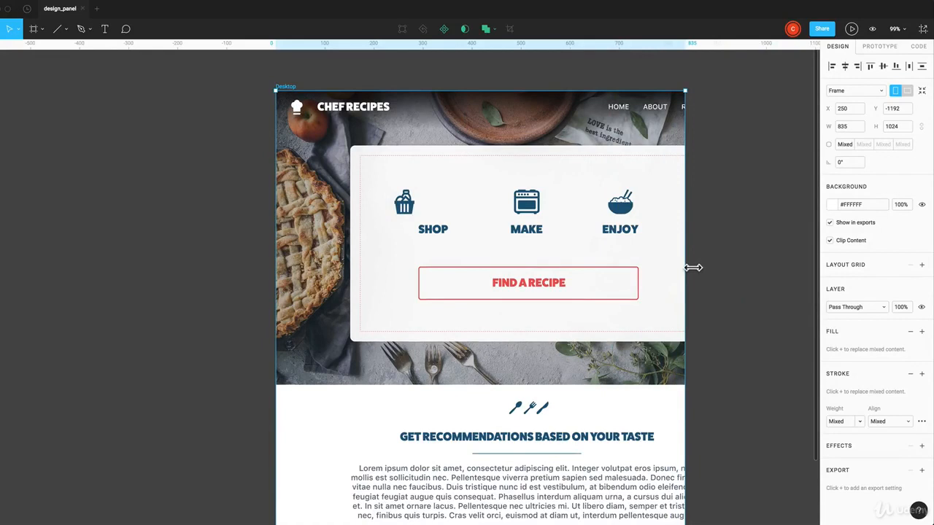
key("super+z")
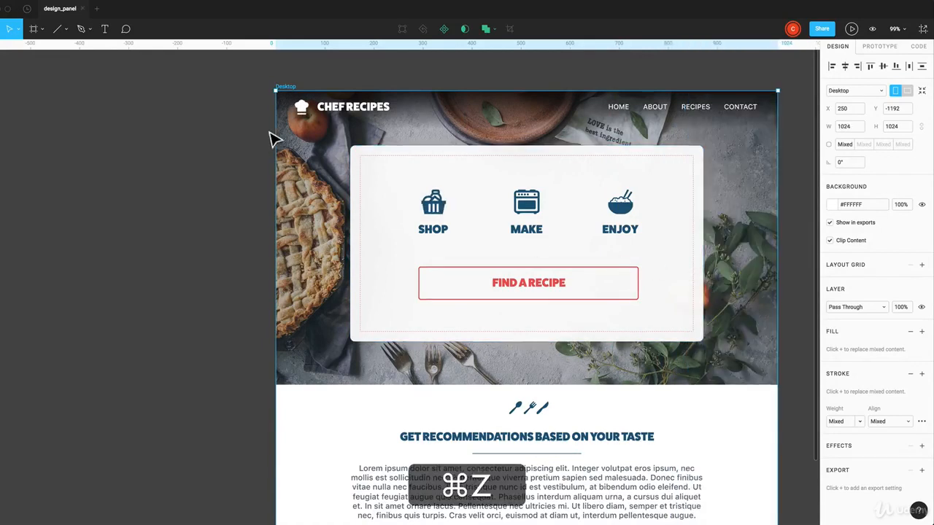
- Set the horizontal constraint to Left for the chef hat icon and to Right for the HOME, ABOUT, RECIPES and CONTACT links
left_click(307, 106)
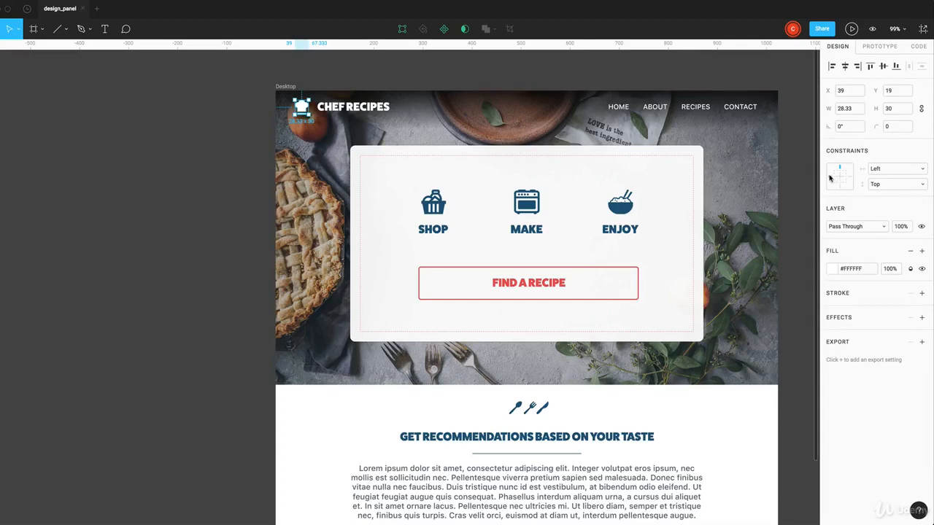
left_click(372, 110)
left_click(620, 108)
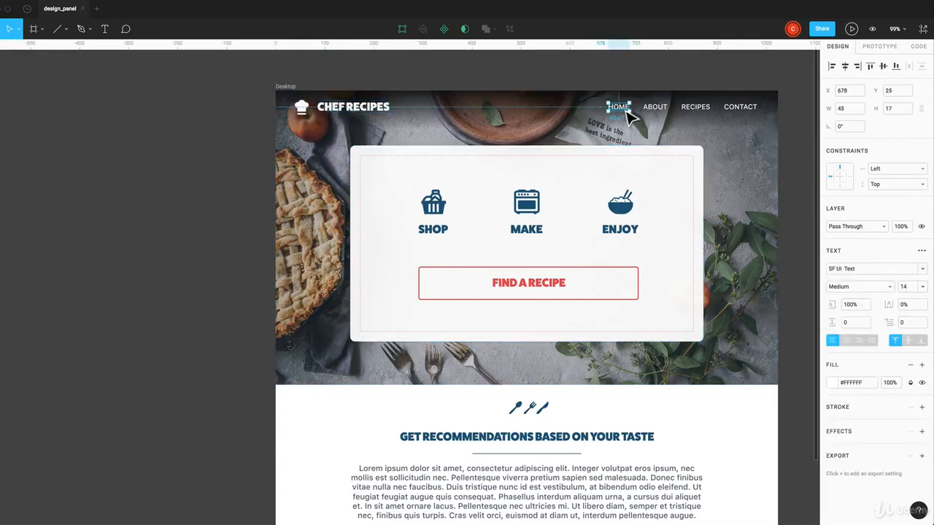
left_click(656, 109, "shift")
left_click(693, 111, "shift")
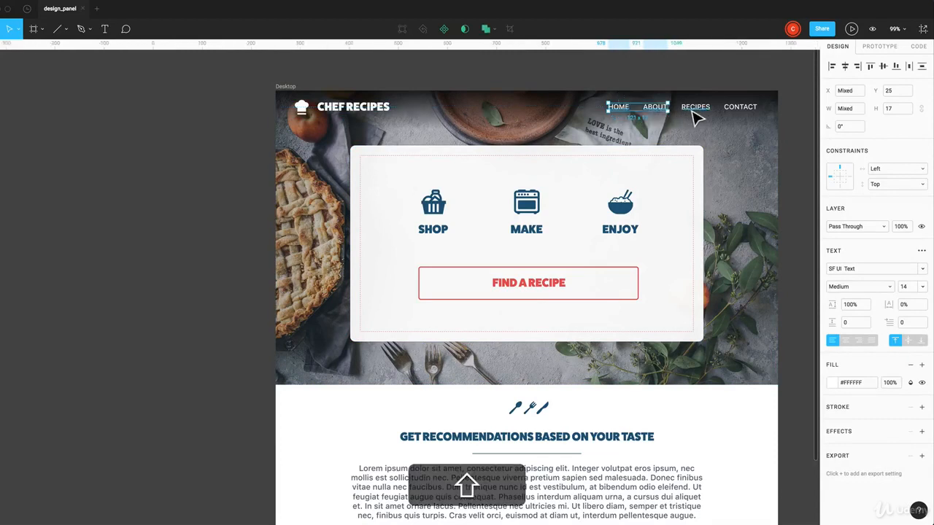
left_click(736, 111, "shift")
left_click(848, 177)
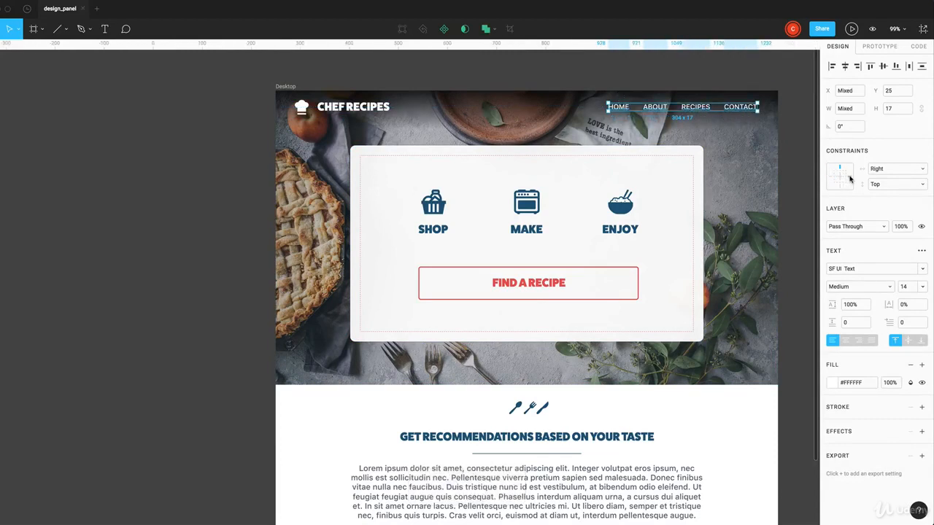
- Try narrowing the Desktop frame from its right edge to test the header's Left and Right constraints
left_click(286, 89)
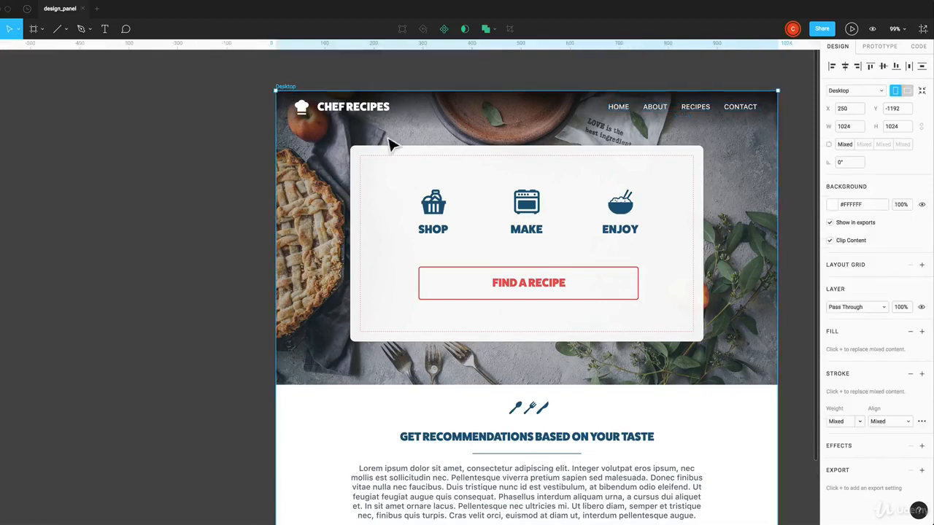
left_click_drag(780, 253, 667, 258)
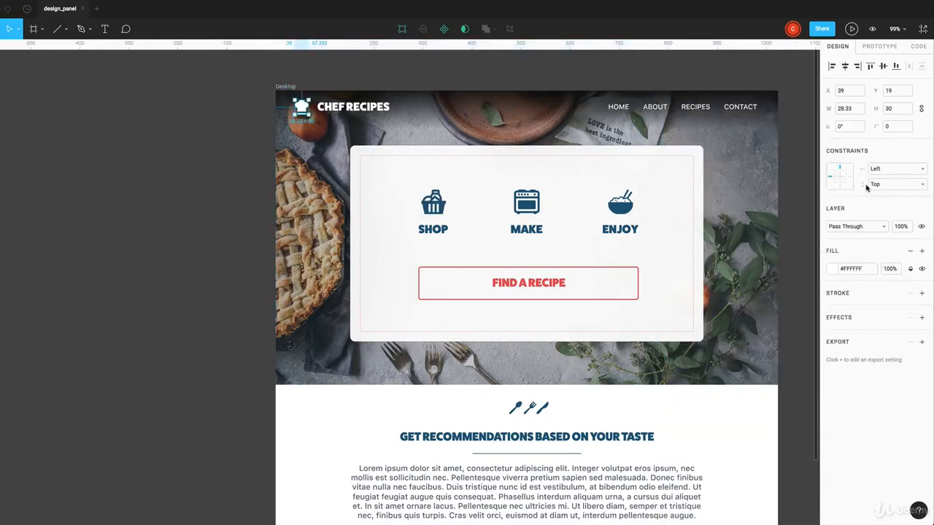
- Set the chef hat icon's blend mode to Multiply and its fill to #FF0000
left_click(860, 227)
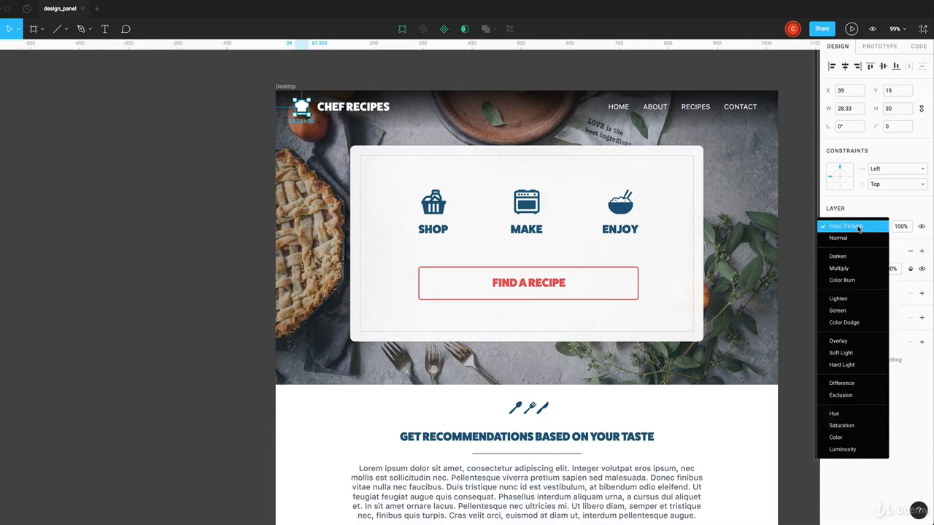
left_click(846, 269)
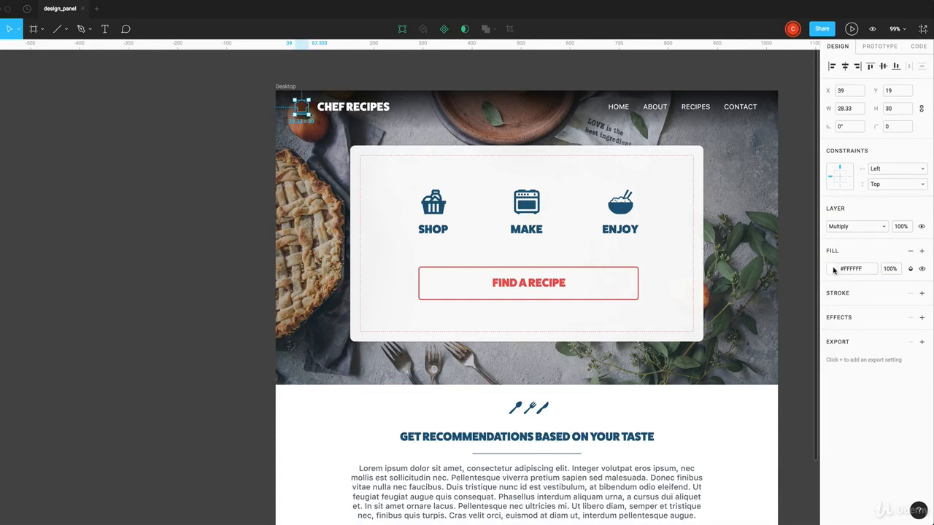
left_click(833, 269)
left_click_drag(803, 297, 834, 274)
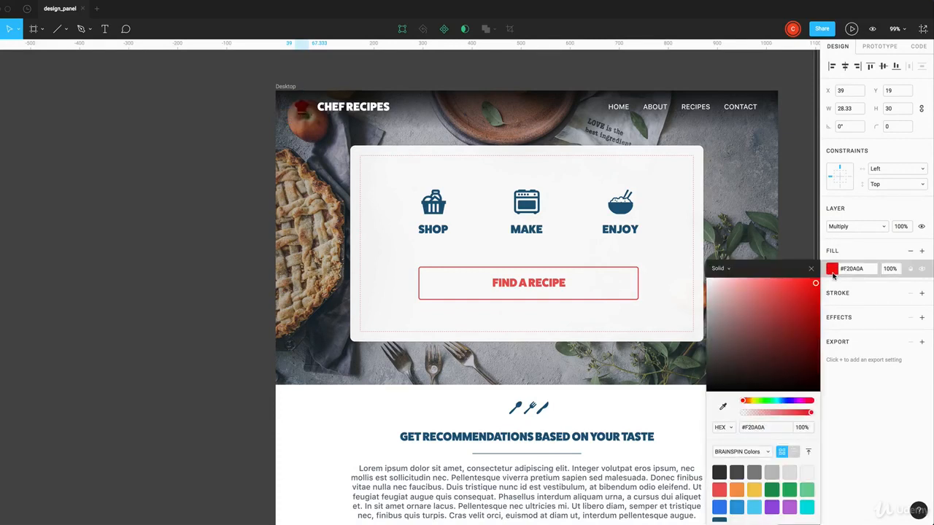
- Change the red chef hat icon's blend mode to Overlay
scroll(286, 143, "up", 1)
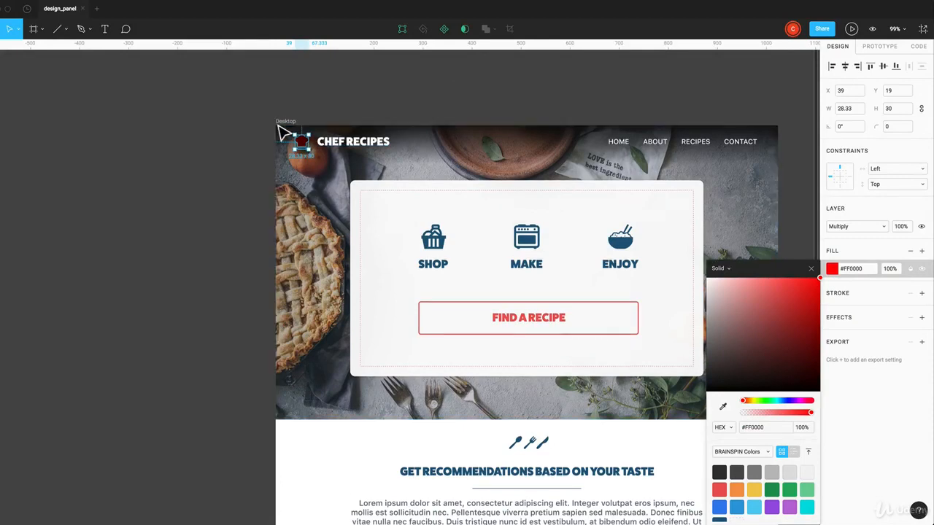
scroll(286, 136, "up", 10)
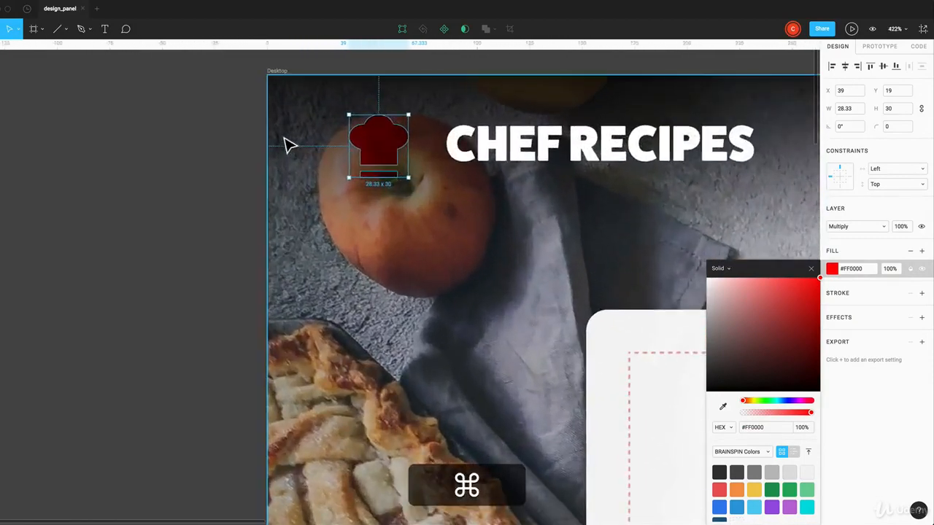
left_click(851, 227)
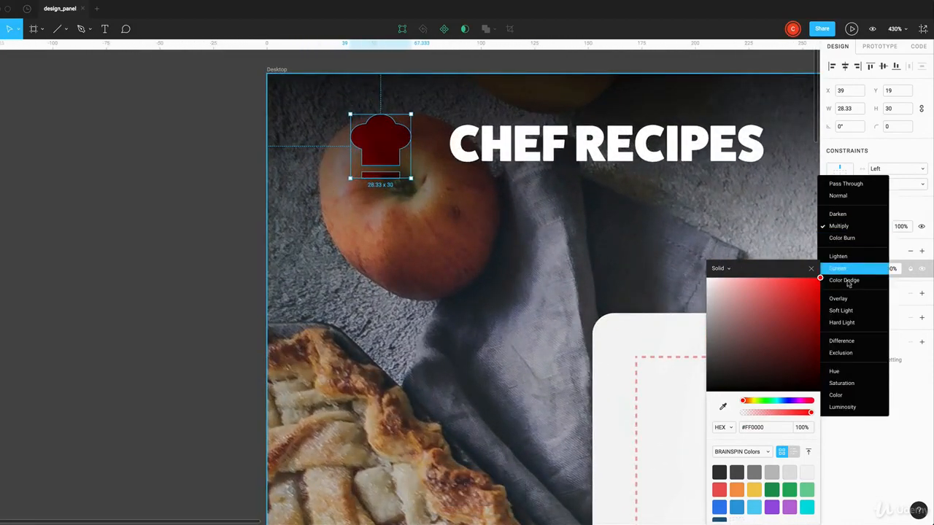
left_click(849, 299)
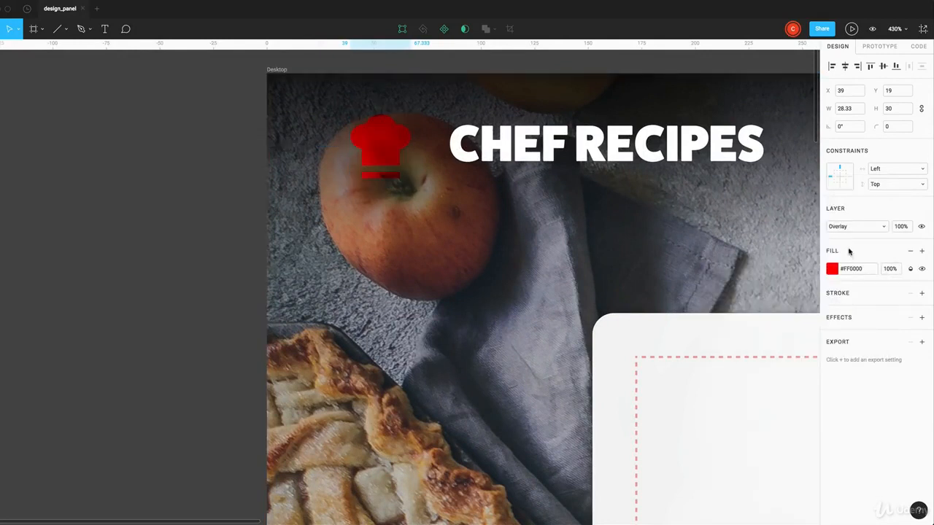
- Set the chef hat icon's fill to #FFFFFF and its blend mode to Normal
left_click(832, 268)
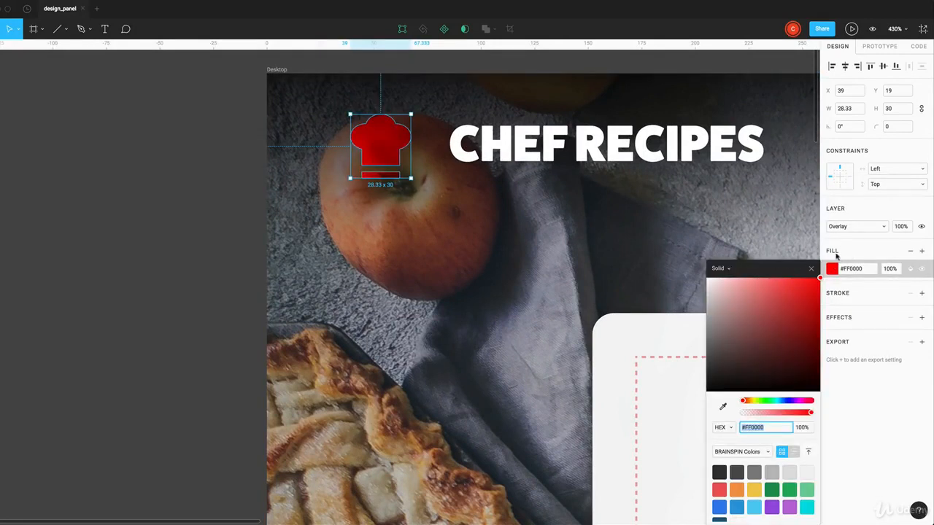
left_click_drag(755, 296, 668, 276)
left_click(852, 226)
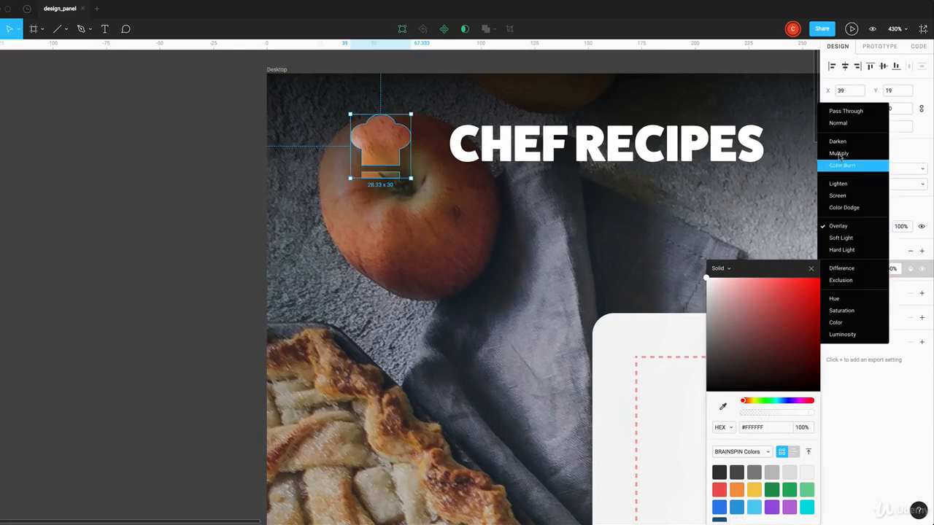
left_click(841, 124)
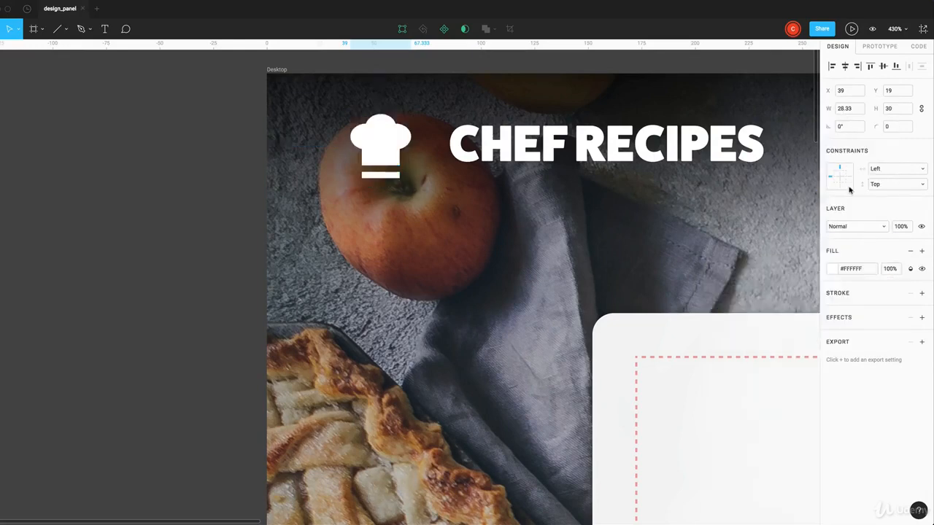
- Hide the chef hat icon's layer and show it again
left_click(902, 227)
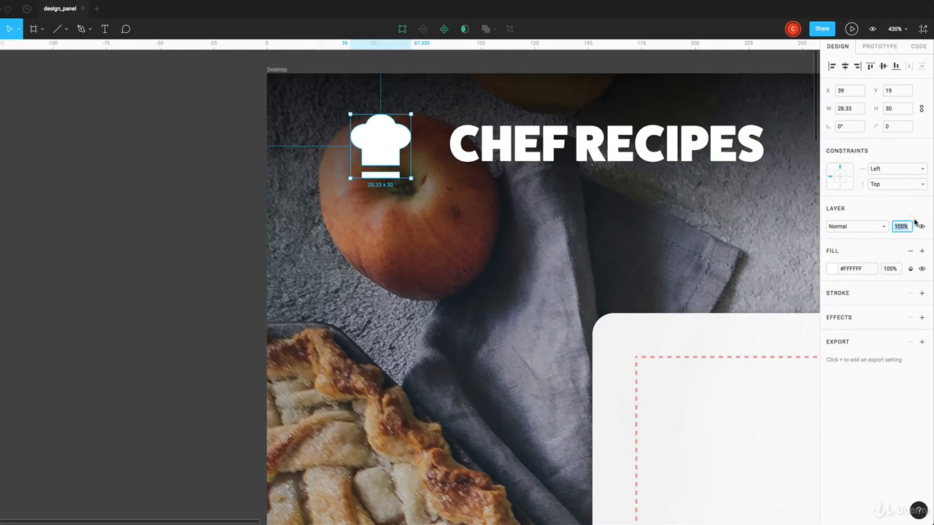
left_click(921, 228)
left_click(922, 229)
- Set the chef hat icon's fill to #2F80ED from the BRAINSPIN Colors swatches
left_click(834, 269)
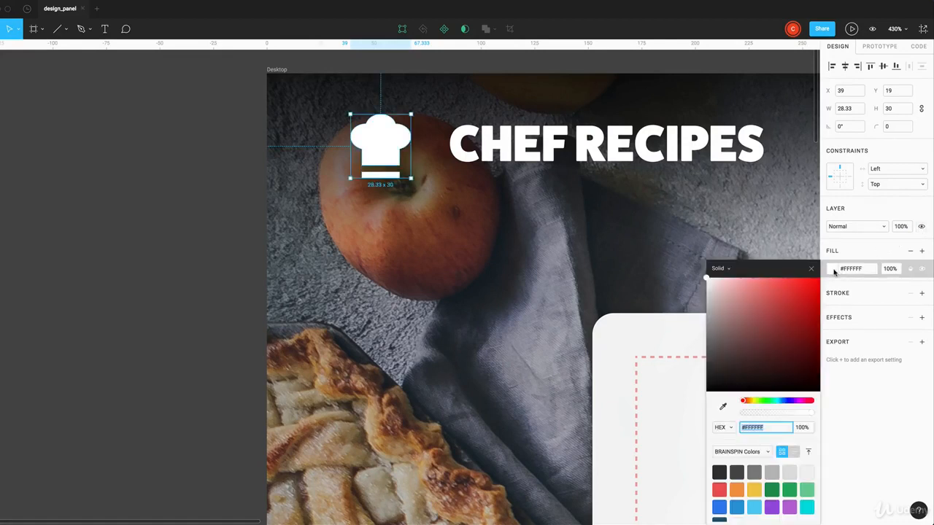
mouse_move(807, 302)
left_mouse_down()
mouse_move(812, 287)
mouse_move(807, 317)
mouse_move(809, 301)
left_mouse_up()
left_click(719, 507)
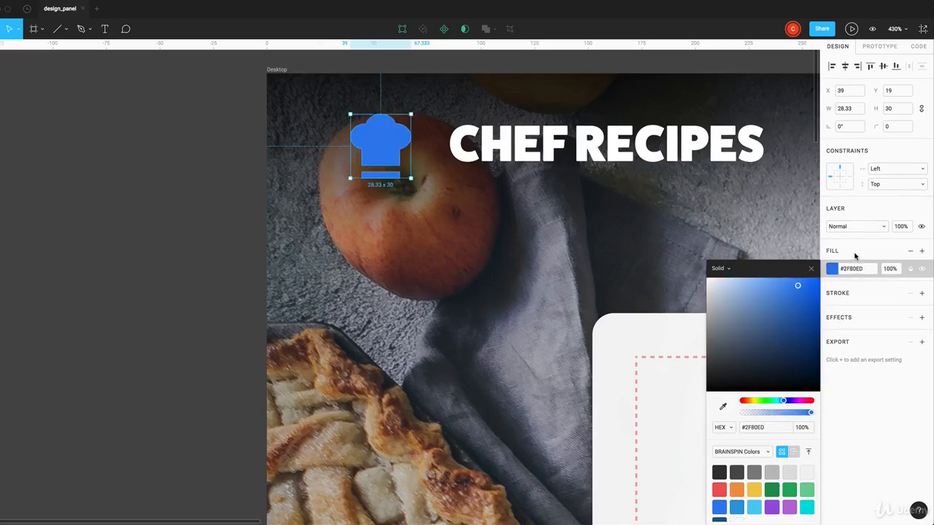
- Add a linear gradient fill above the icon's blue fill and angle it diagonally past the icon's lower right
left_click(921, 251)
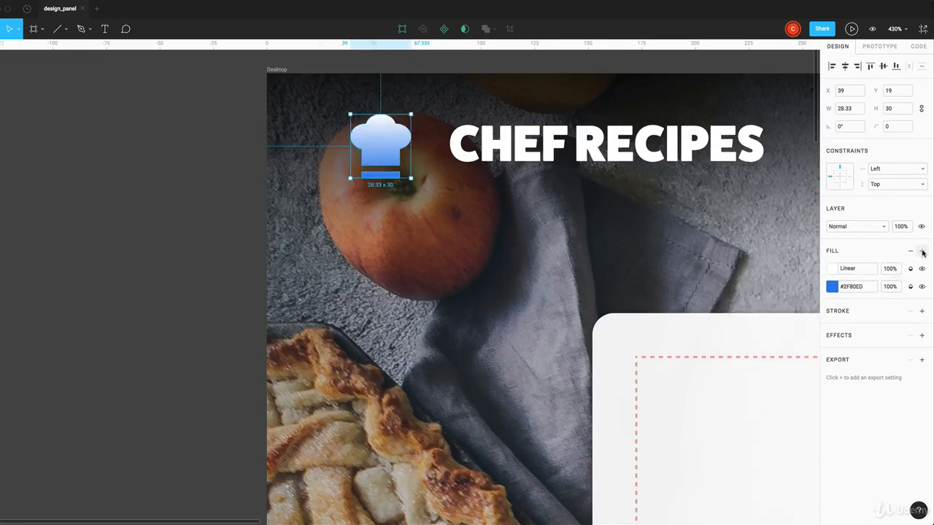
left_click(834, 269)
left_click(720, 236)
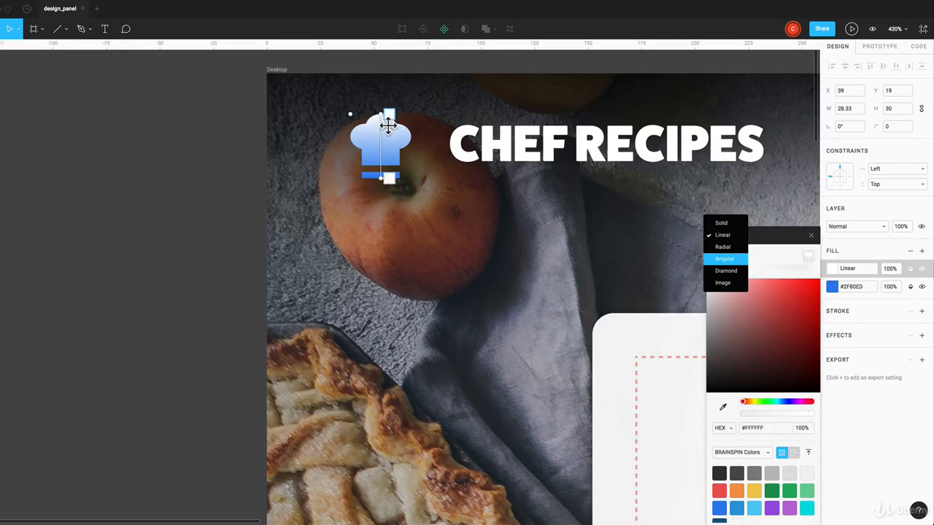
left_click_drag(384, 178, 388, 176)
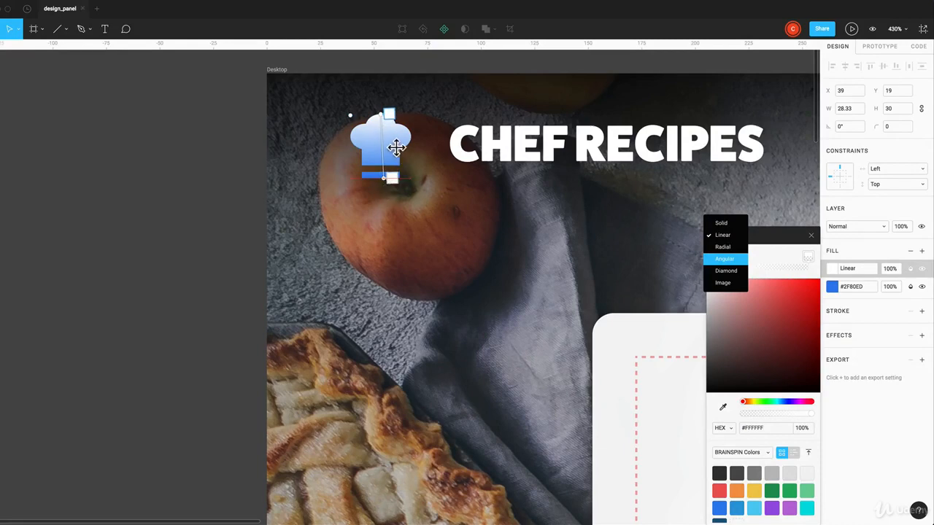
left_click(398, 152)
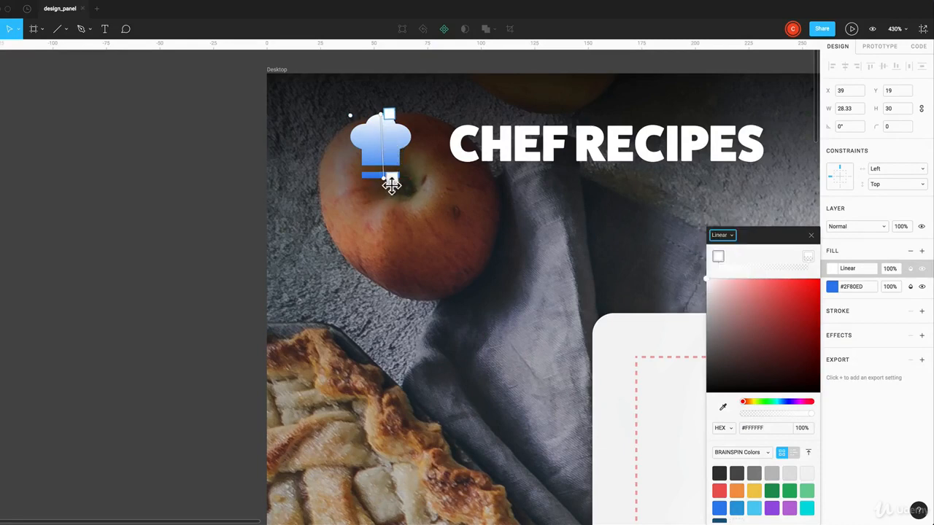
left_click_drag(392, 182, 370, 119)
left_click_drag(401, 149, 454, 195)
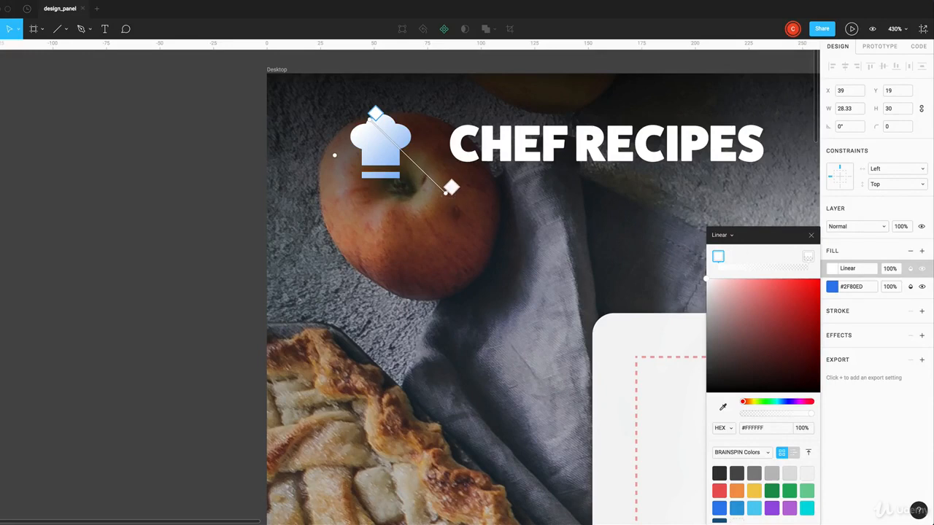
left_click(863, 251)
- Change the icon's linear gradient fill to an Image fill
left_click(825, 271)
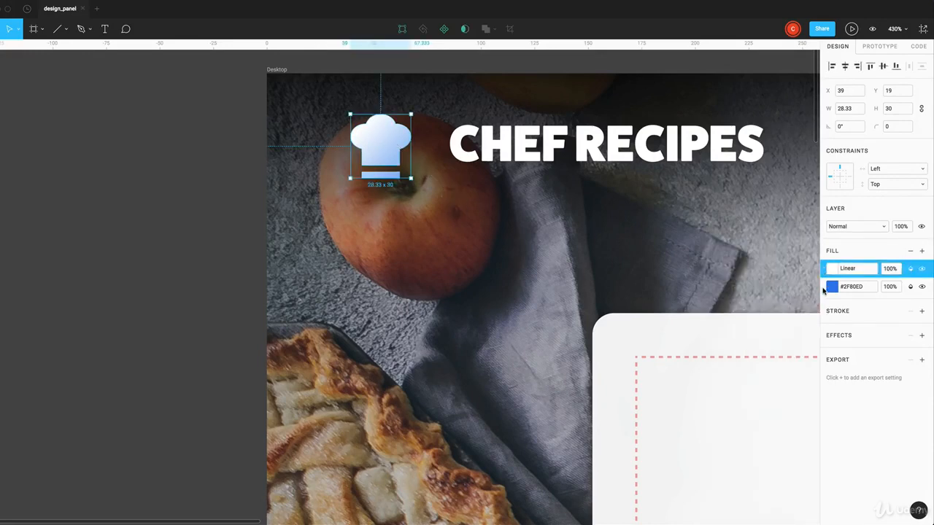
left_click(825, 287)
left_click(829, 271)
left_click(833, 270)
left_click(719, 236)
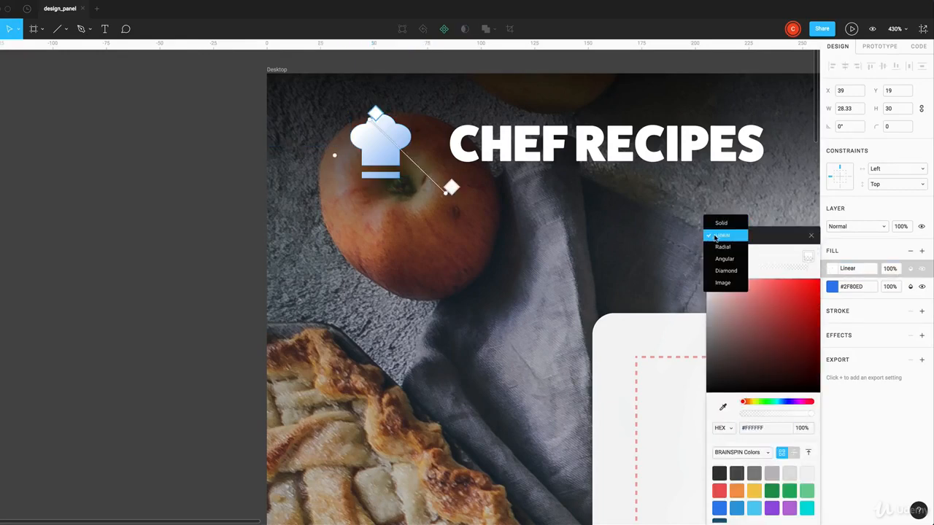
left_click(723, 284)
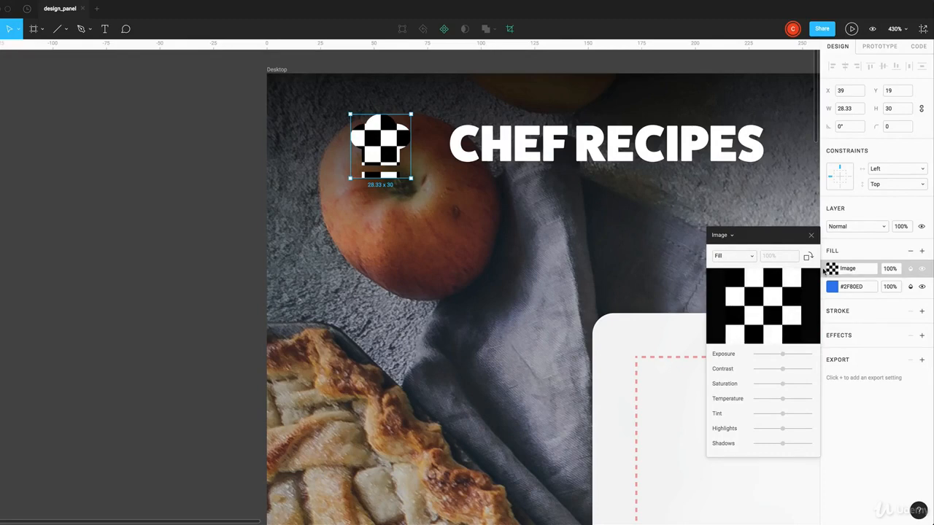
- Remove the image fill from the chef hat icon and set its remaining fill to #FFFFFF
left_click(816, 246)
left_click(825, 269)
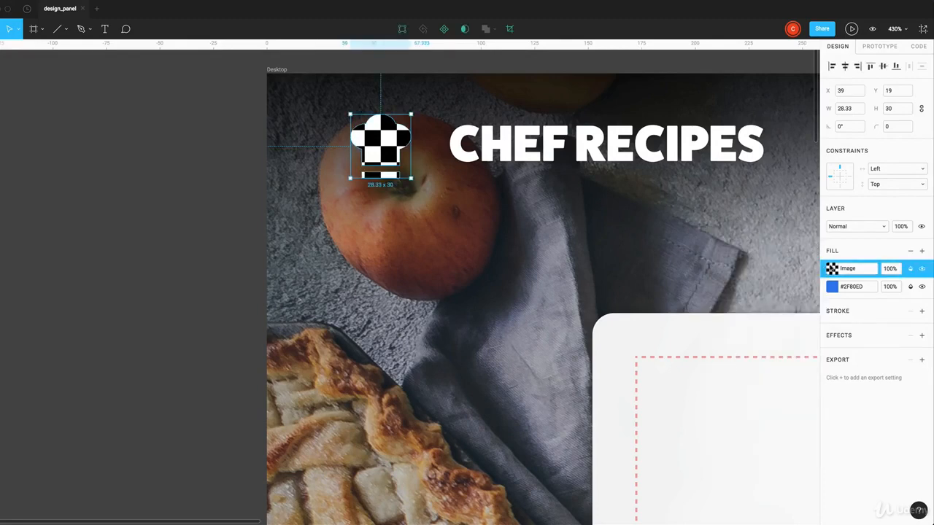
left_click(910, 251)
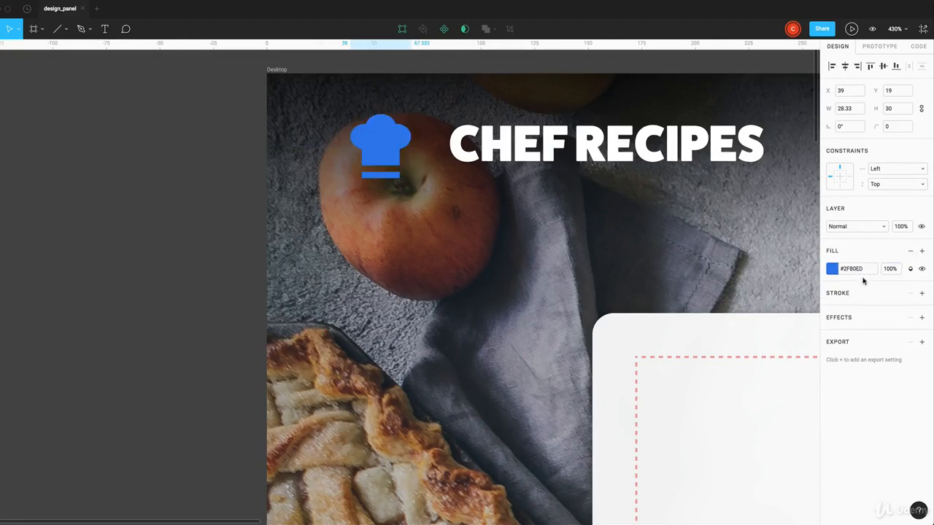
left_click(833, 269)
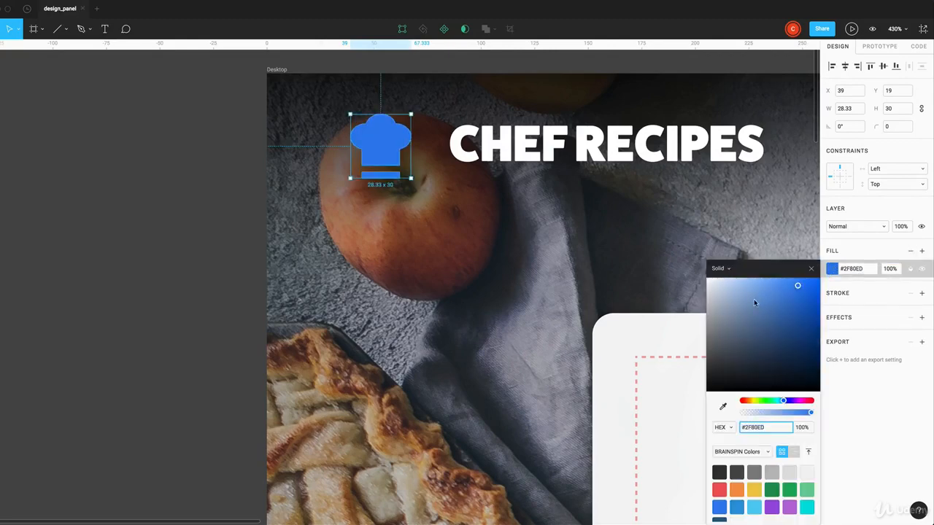
left_click_drag(739, 290, 667, 250)
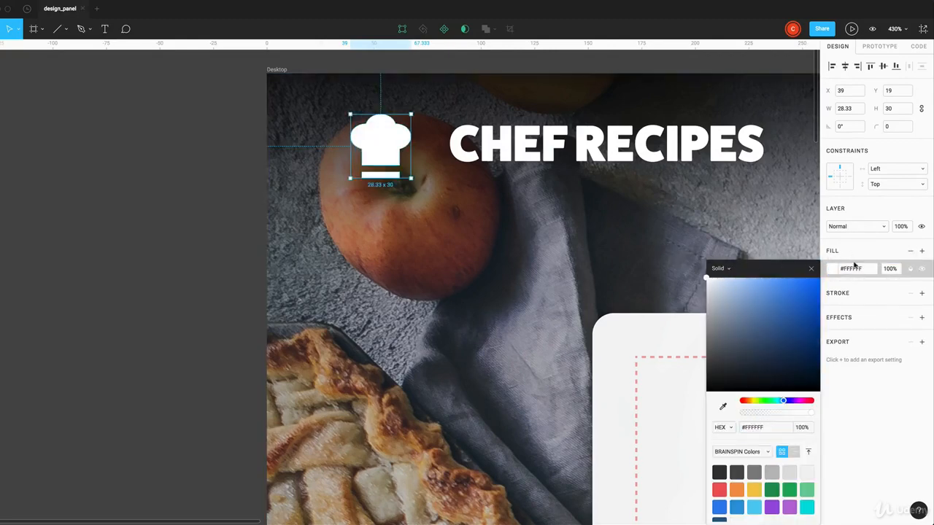
- Add a #2F80ED stroke to the chef hat icon and align it Outside
left_click(922, 293)
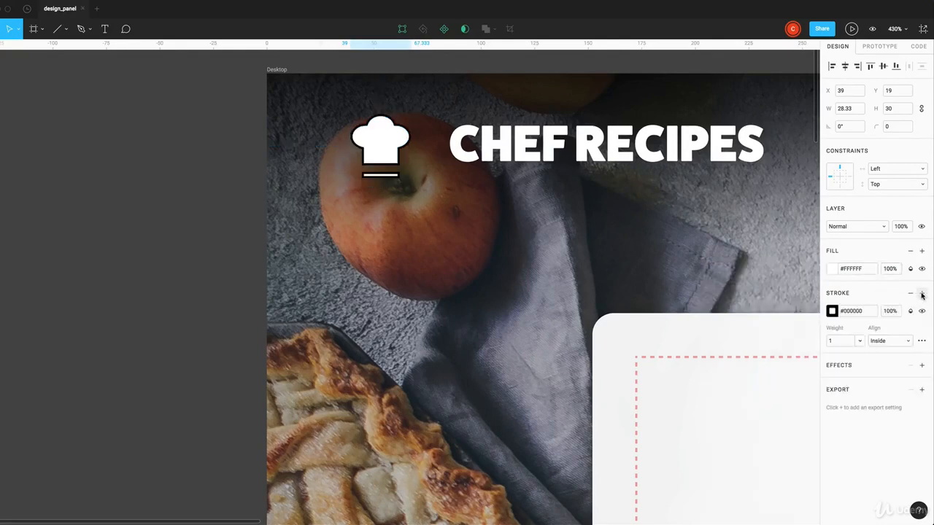
left_click(834, 312)
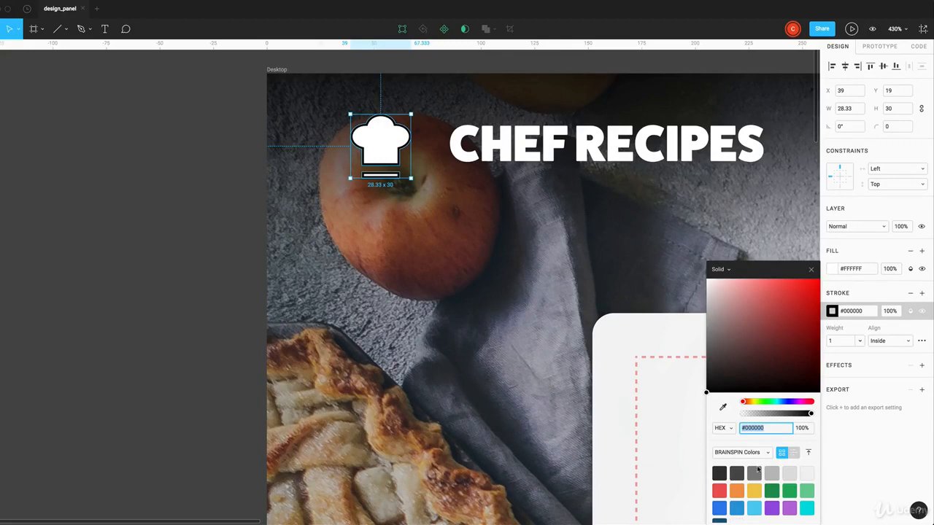
left_click(720, 508)
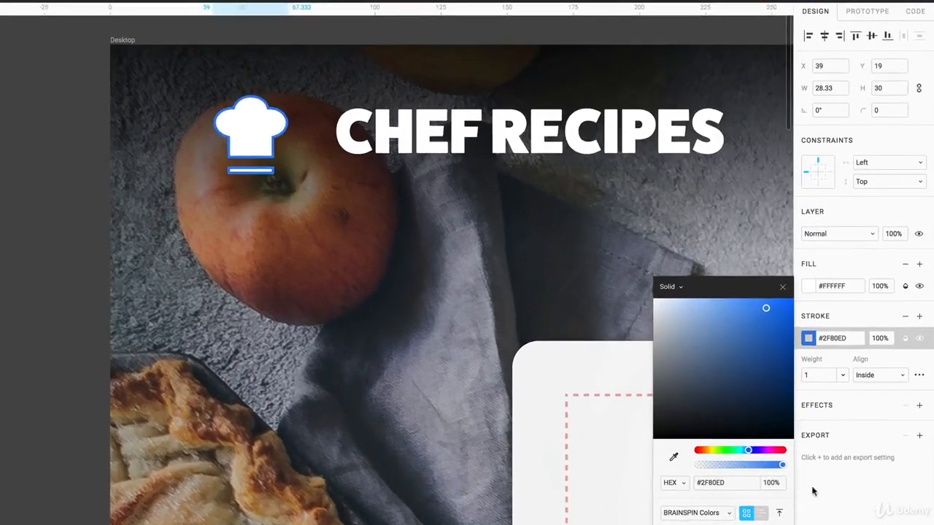
left_click(870, 375)
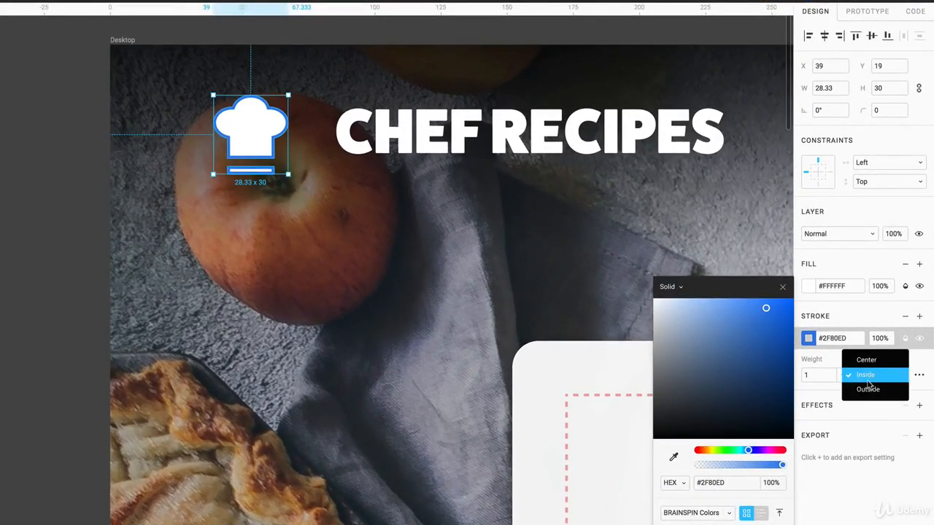
left_click(867, 390)
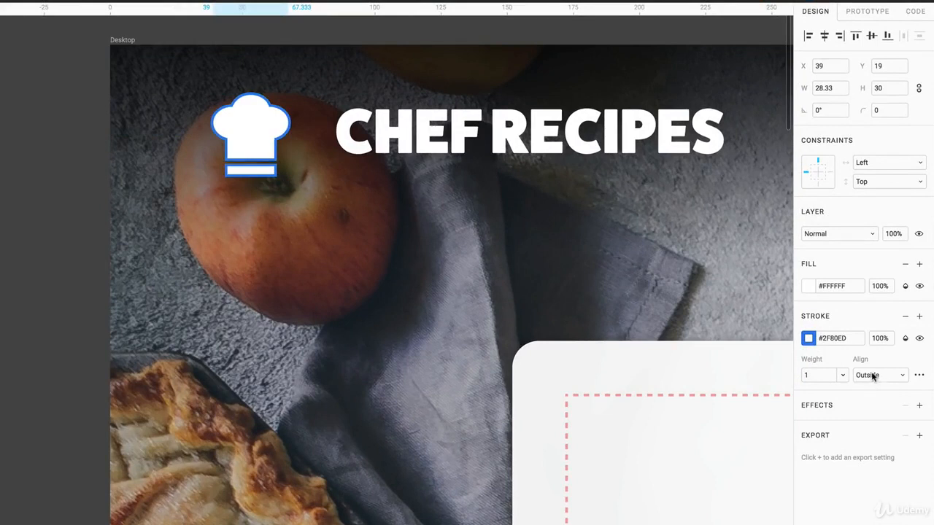
- Examine the dash and cap options in the icon's advanced stroke settings
left_click(919, 375)
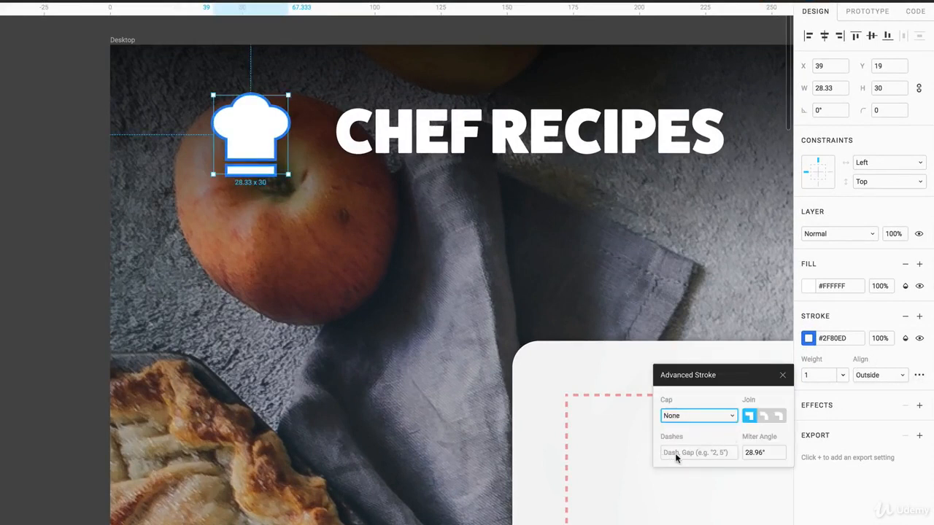
left_click(705, 452)
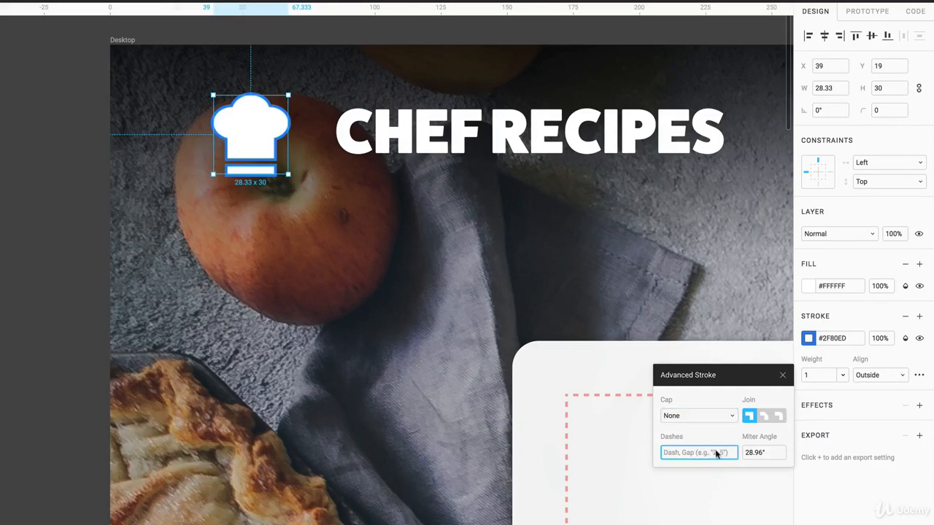
left_click(693, 415)
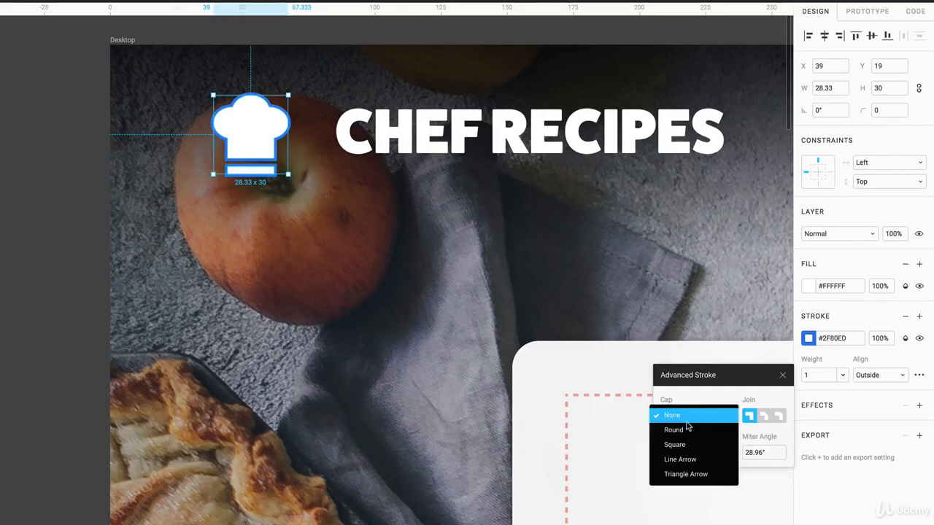
left_click(784, 376)
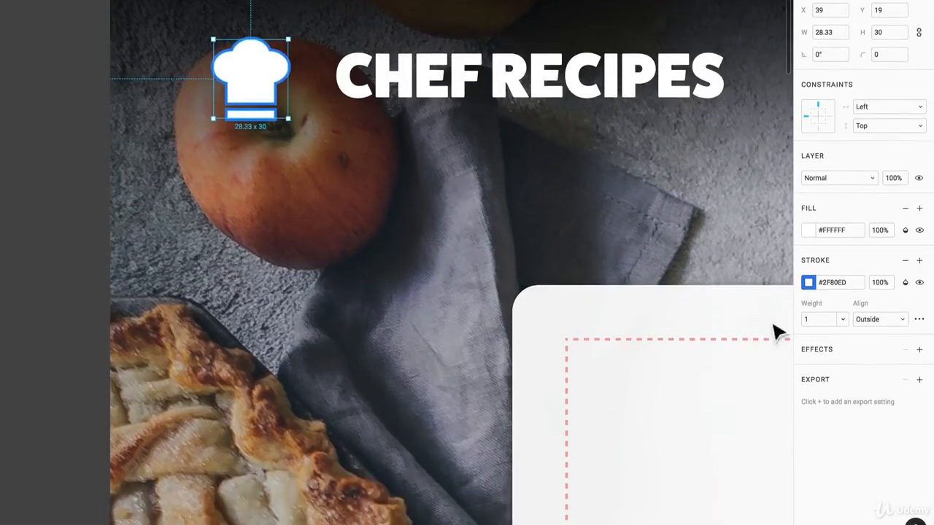
- Add another Drop Shadow effect to the white card behind the Shop, Make and Enjoy icons and delete it
scroll(621, 260, "up", 3)
scroll(621, 261, "down", 5)
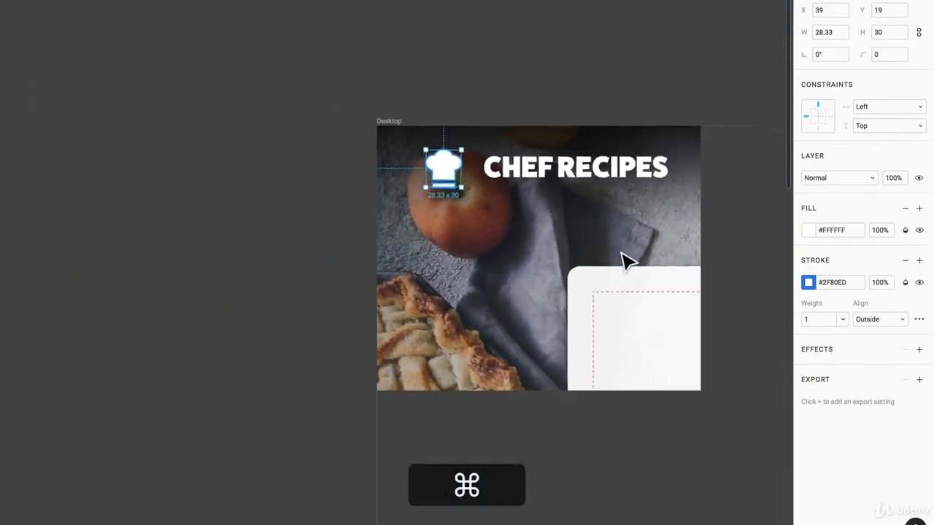
scroll(621, 261, "up", 3)
scroll(626, 255, "down", 4)
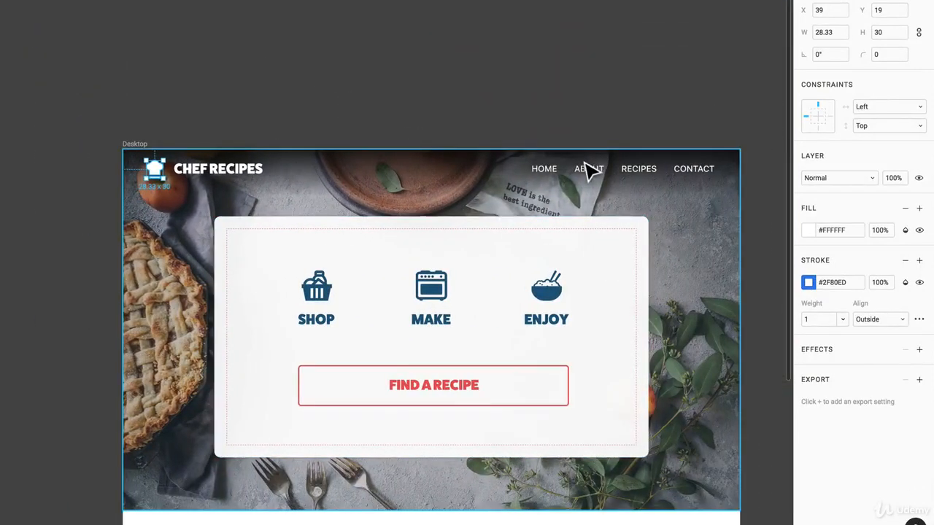
left_click(597, 269)
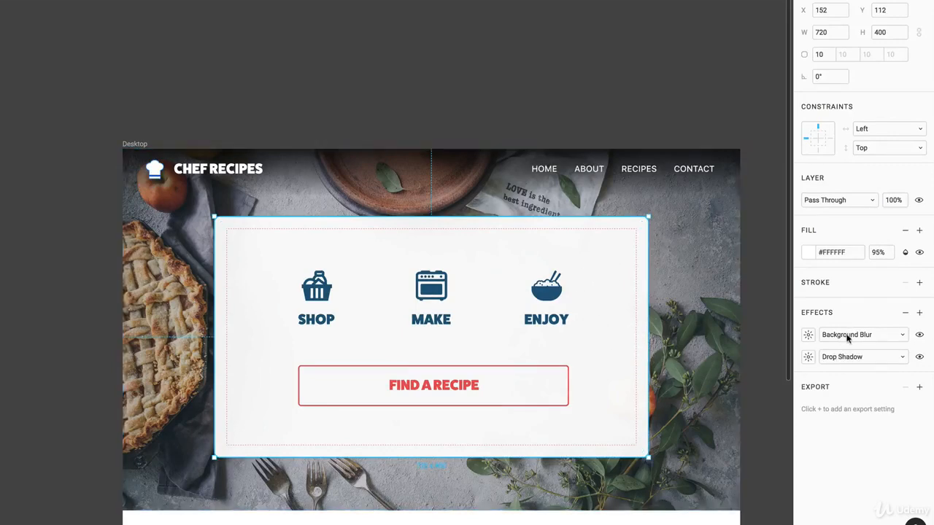
left_click(920, 312)
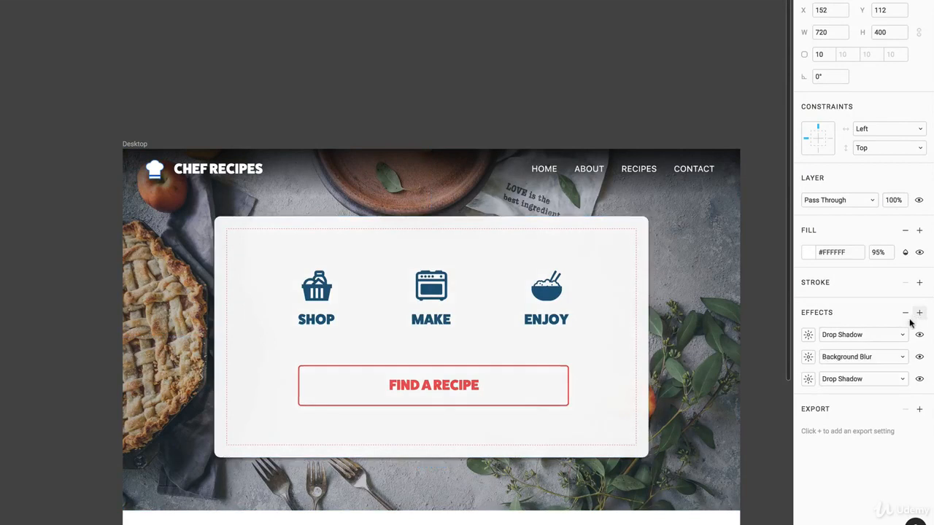
left_click(796, 335)
key("Delete")
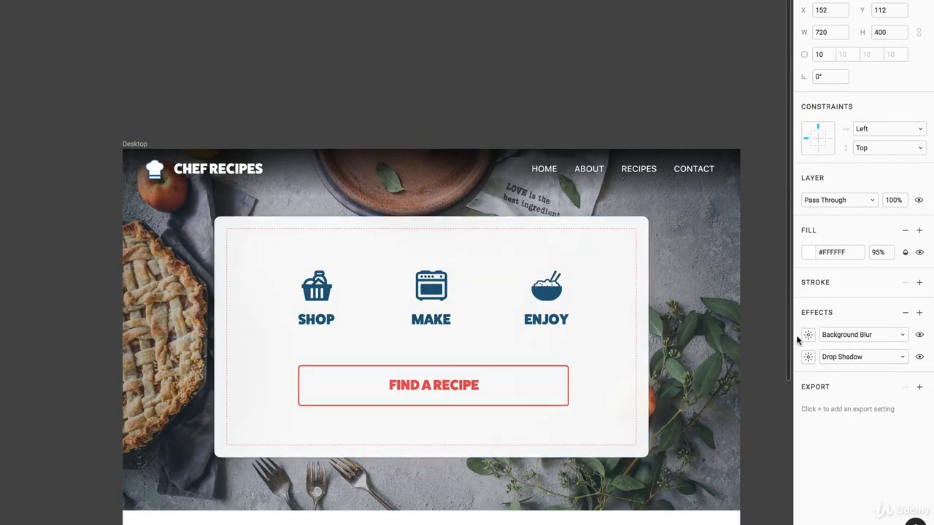
- Look through the effect types available for the white card's drop shadow and background blur
left_click(845, 357)
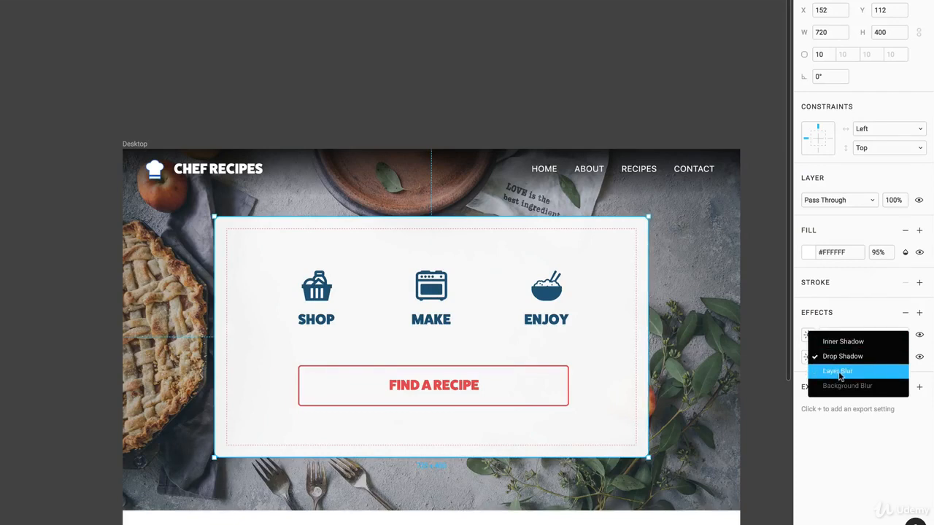
left_click(861, 457)
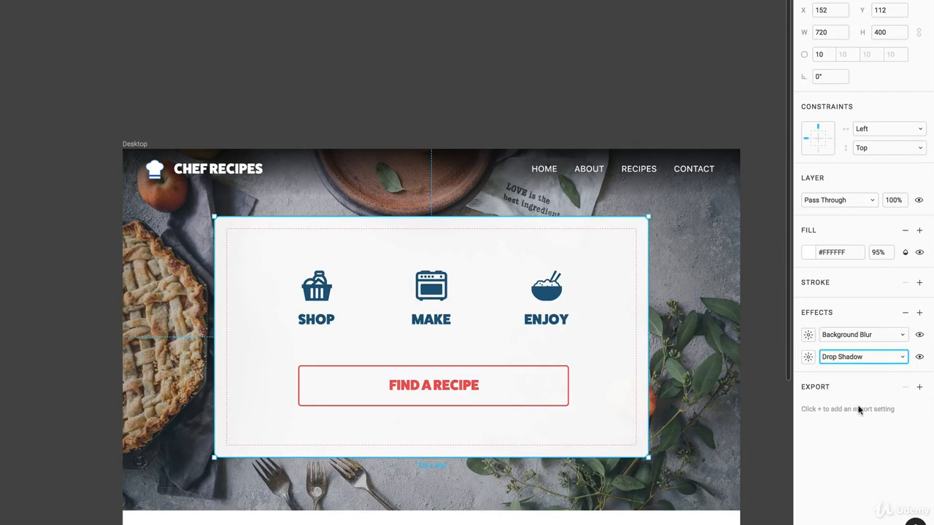
left_click(836, 338)
key("Escape")
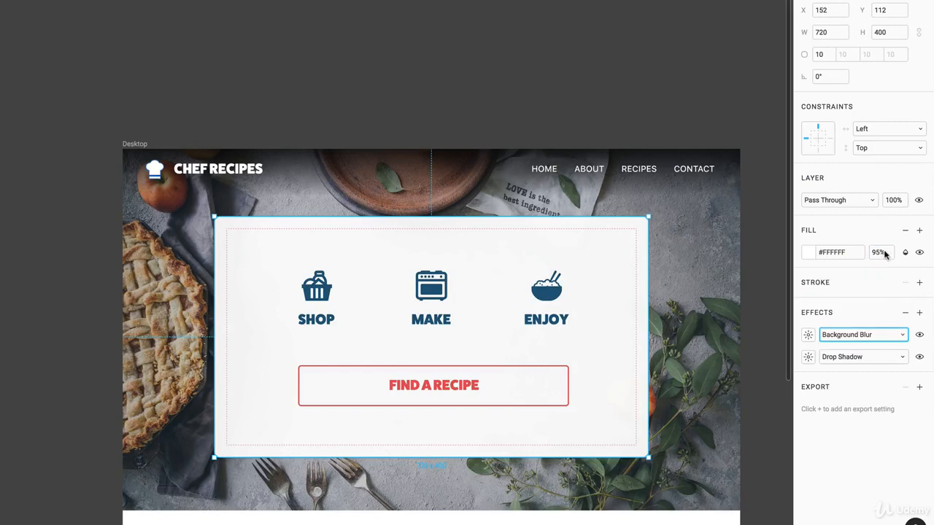
- Set the white card's fill opacity to 70% and its background blur to 30
left_click(883, 252)
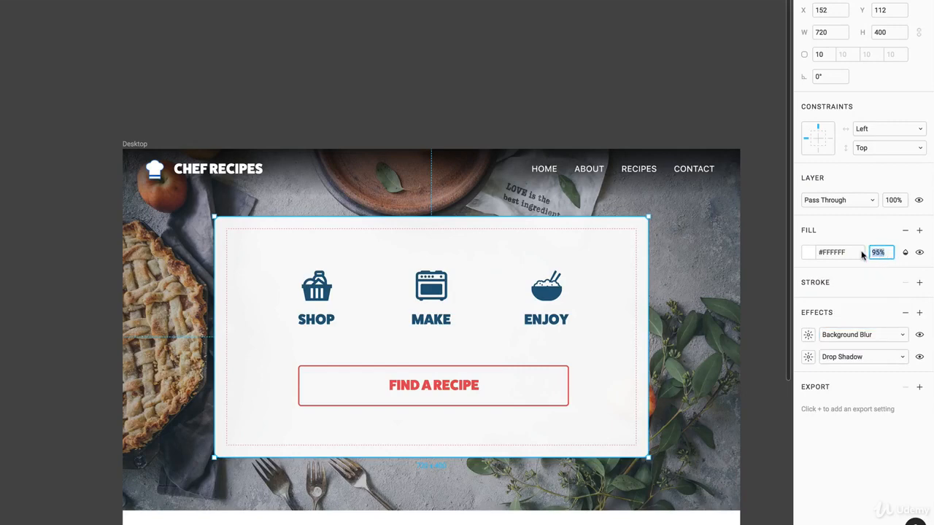
key("Return")
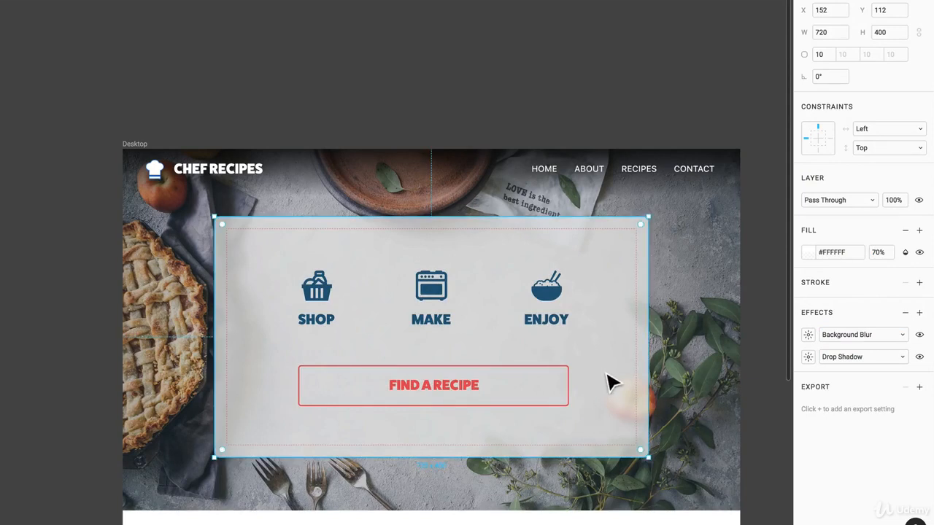
left_click(808, 336)
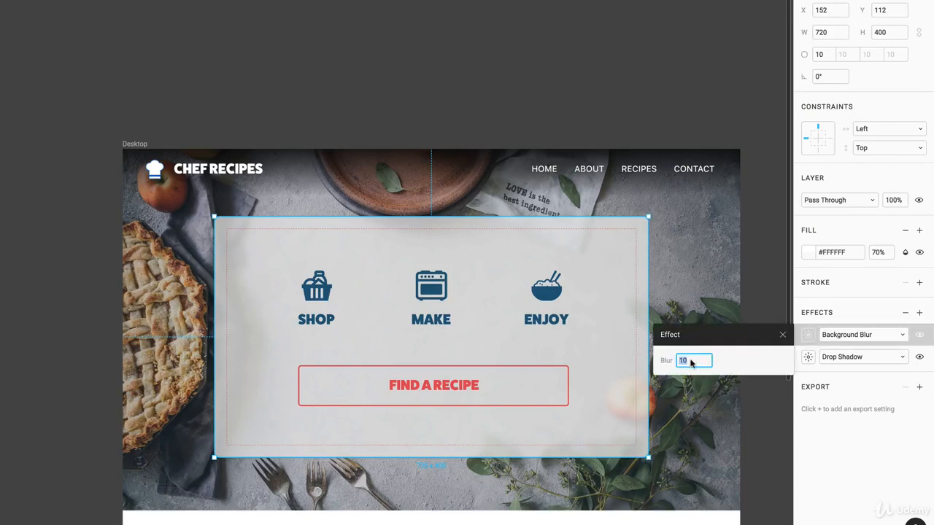
type("30")
key("Return")
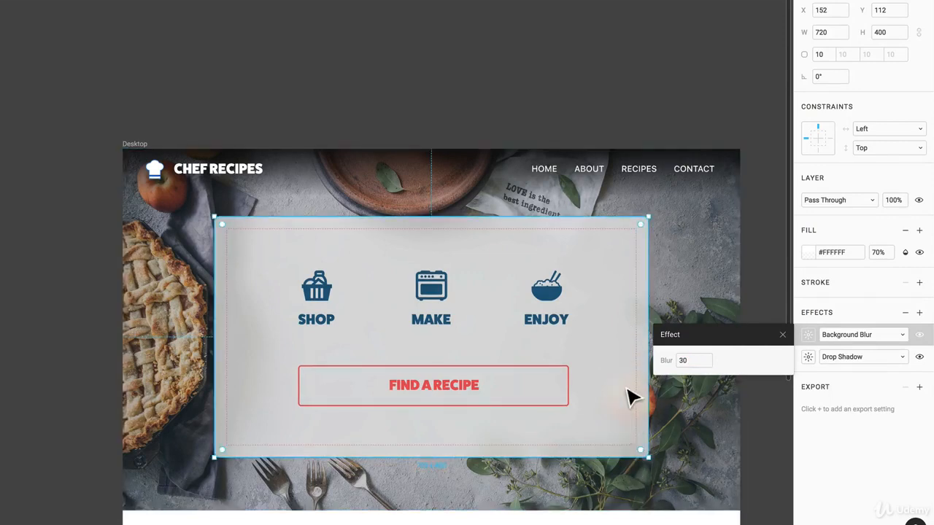
- Try the white card's fill opacity at 95% and settle on 90%
left_click(883, 252)
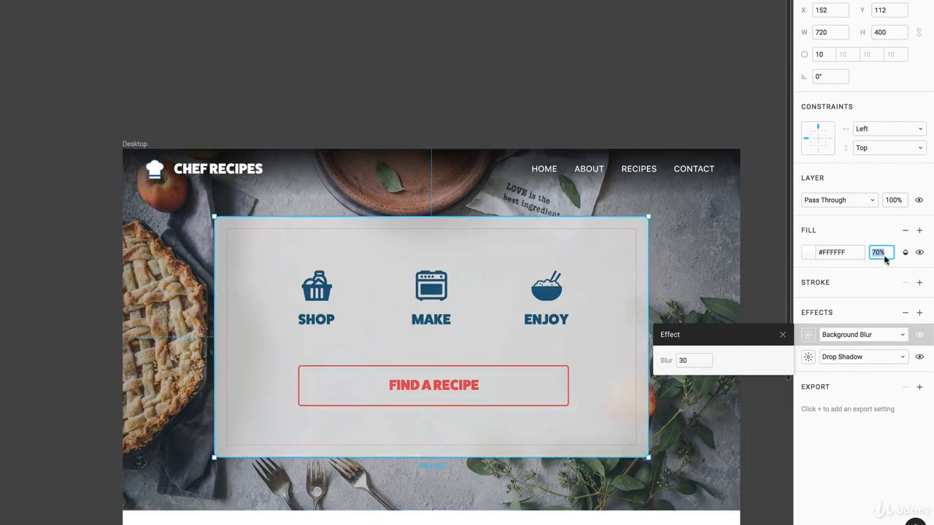
type("95")
key("Return")
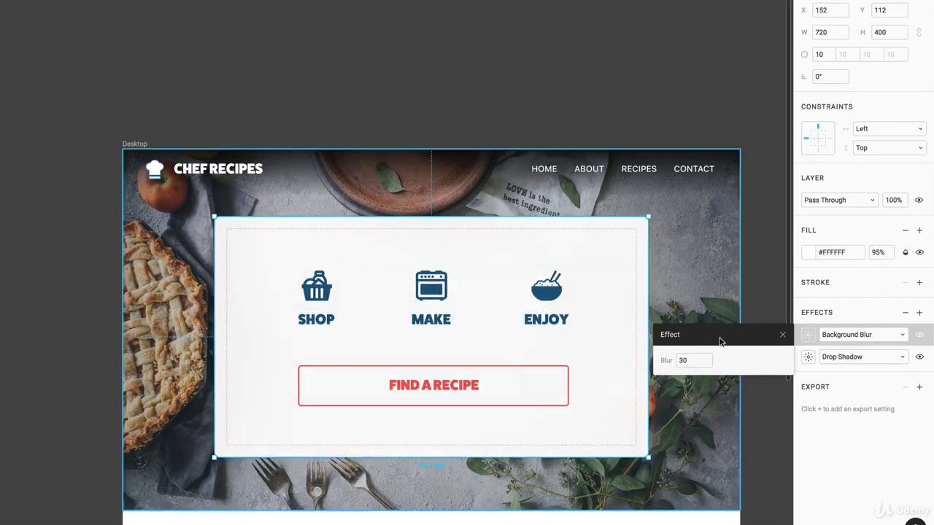
left_click(878, 252)
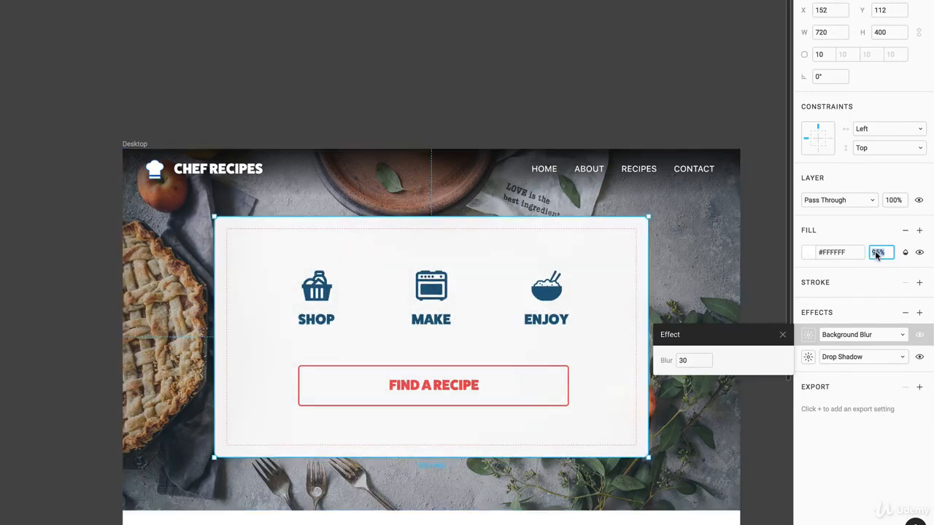
type("90")
key("Return")
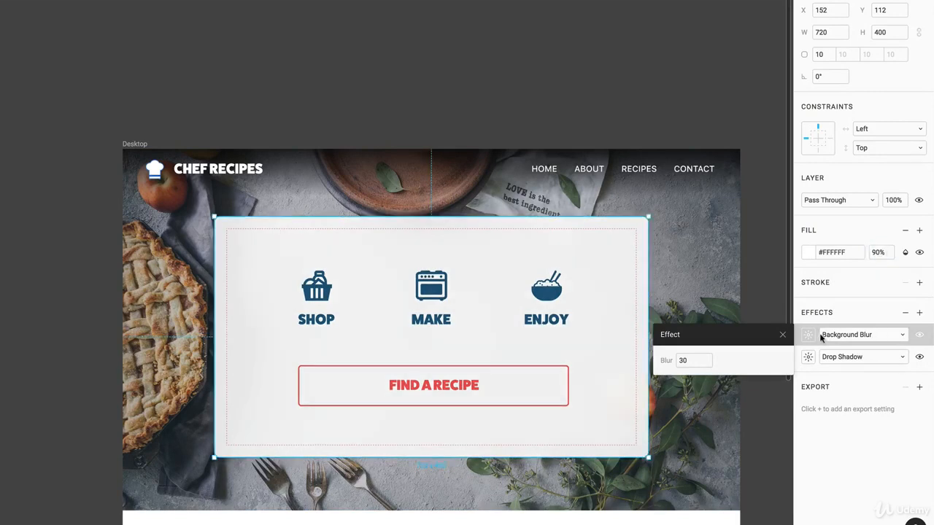
- Set the Y offset of the white card's drop shadow to 2 and look through the shadow's blend modes
left_click(808, 336)
left_click(808, 359)
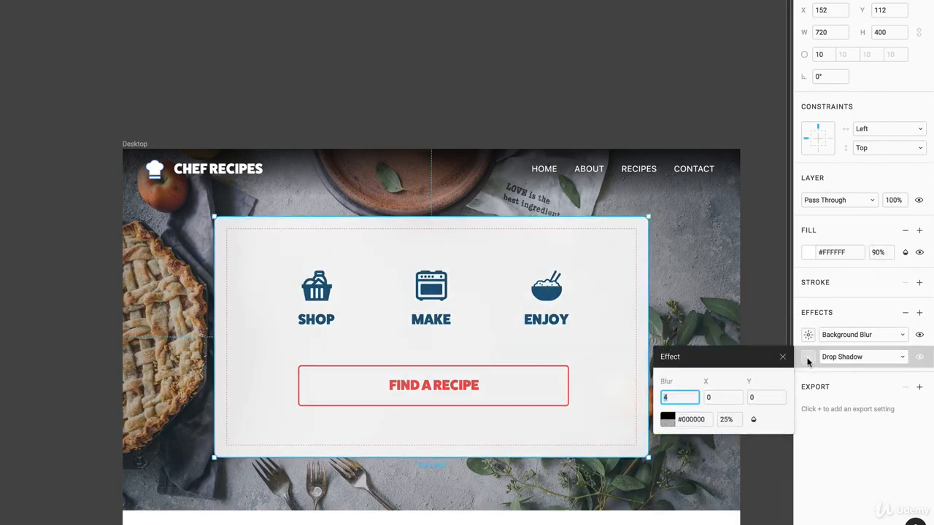
left_click(718, 401)
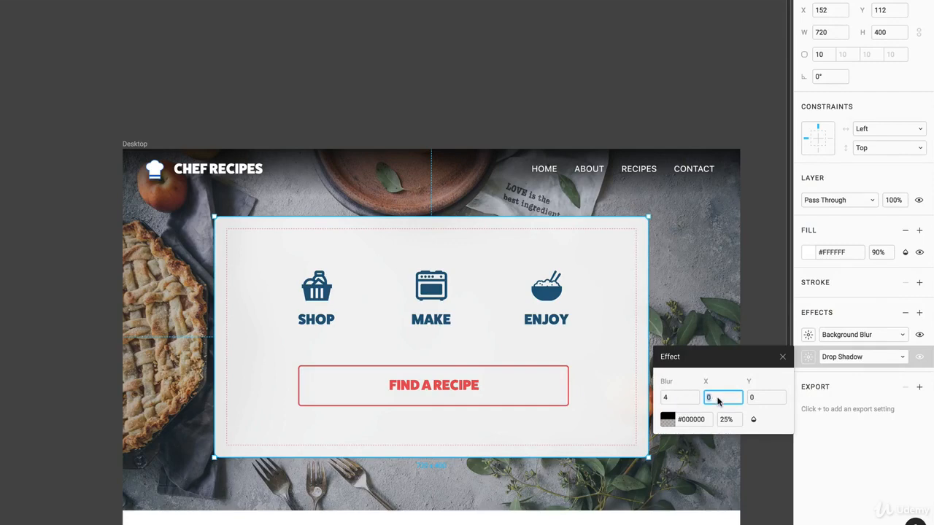
left_click(756, 400)
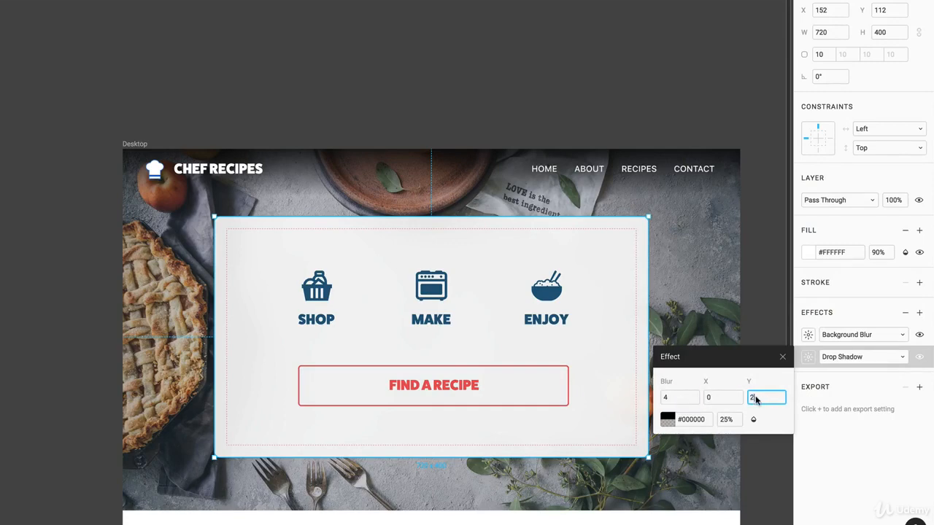
type("2")
key("Return")
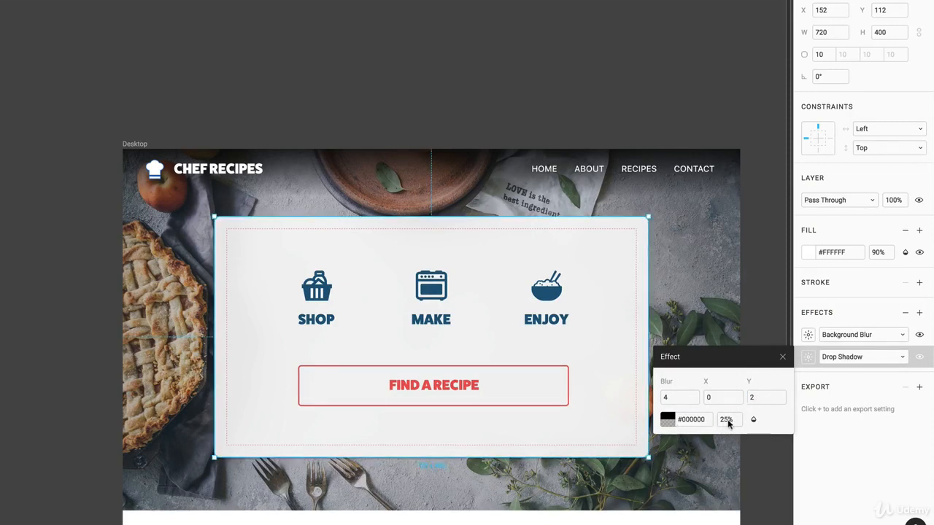
left_click(726, 422)
left_click(754, 421)
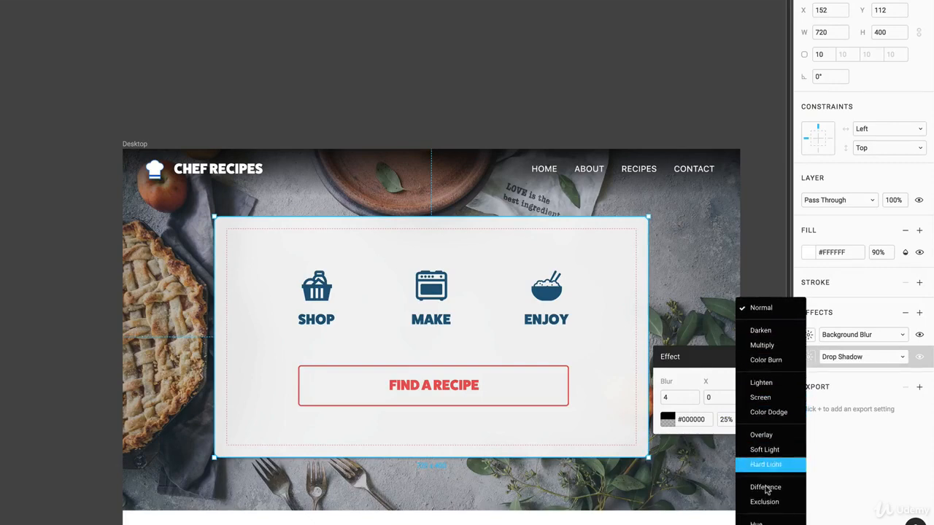
left_click(700, 366)
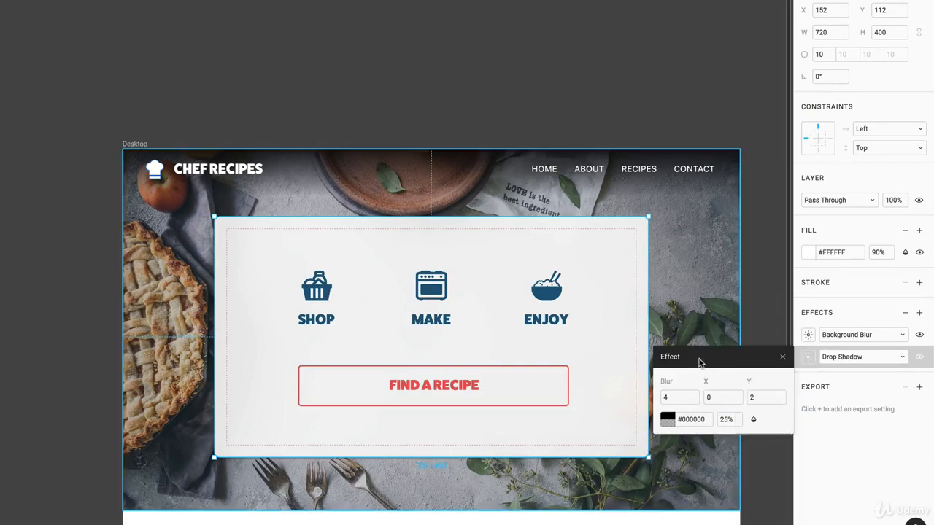
left_click(782, 357)
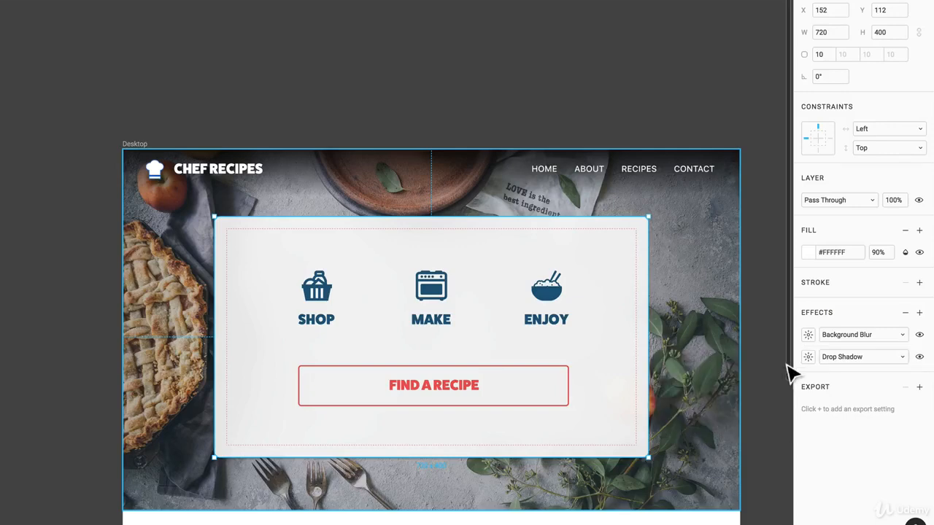
- Add a fill to the dashed rectangle inside the white card and delete that fill
left_click(162, 179)
left_click(236, 229)
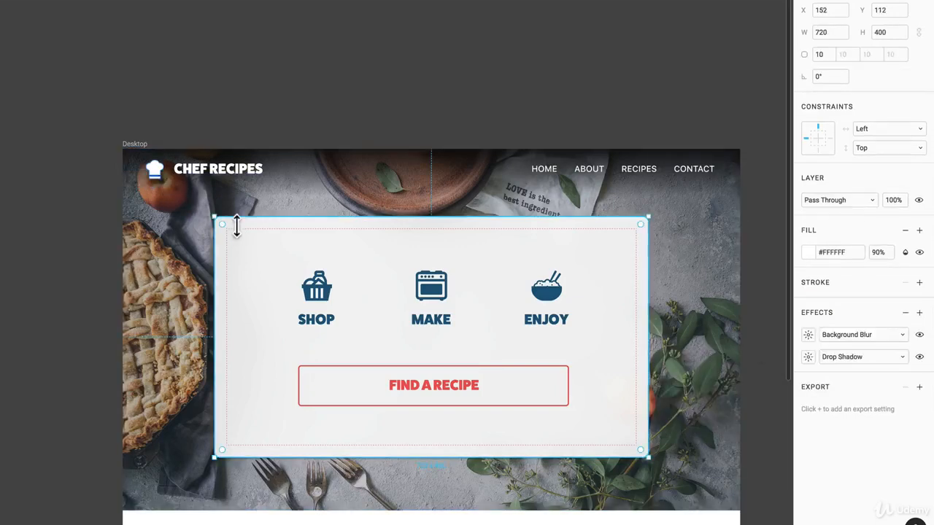
scroll(239, 215, "down", 2)
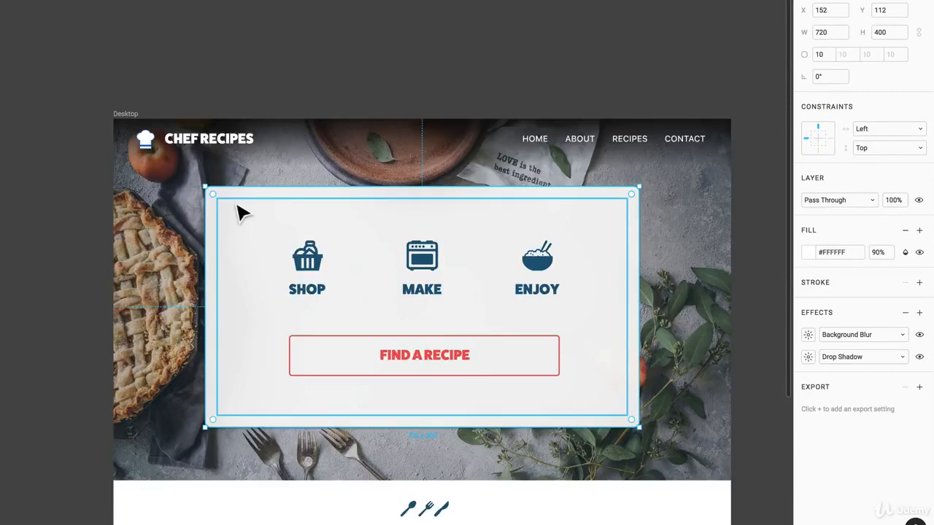
left_click(222, 246)
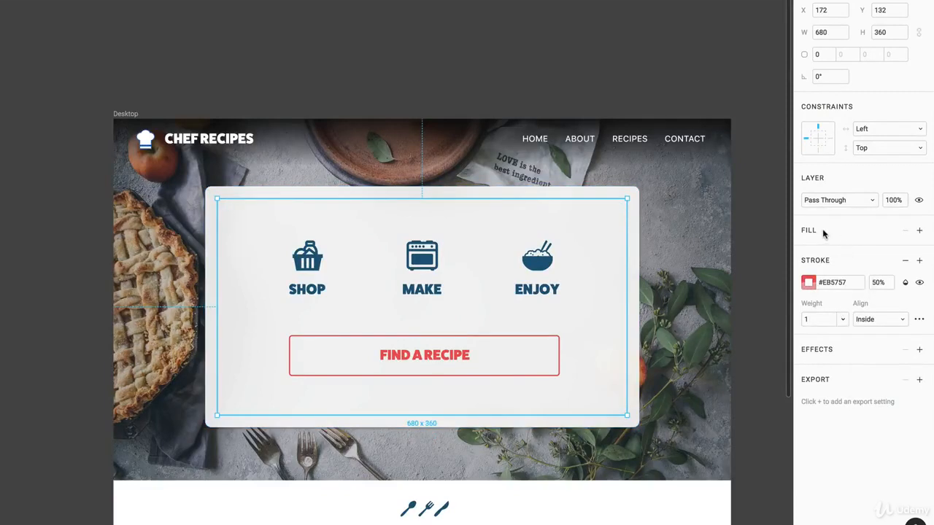
left_click(919, 230)
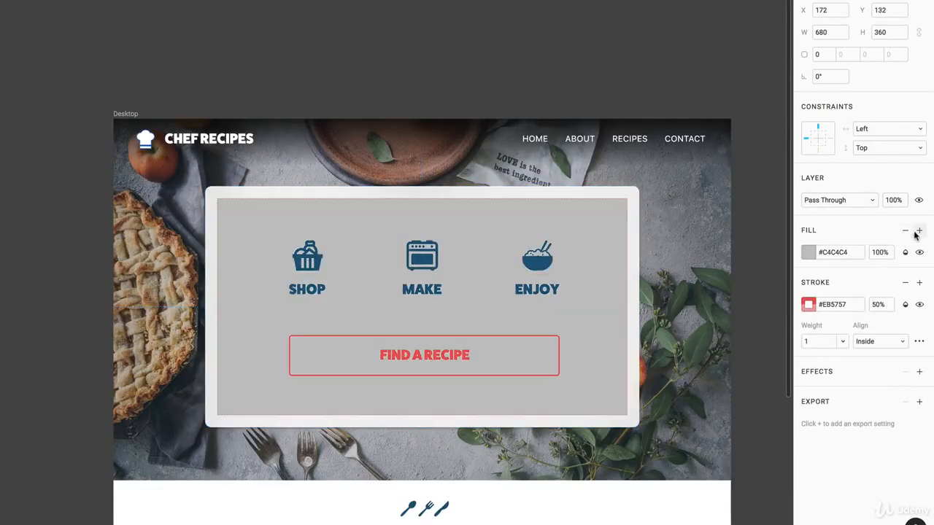
left_click(798, 253)
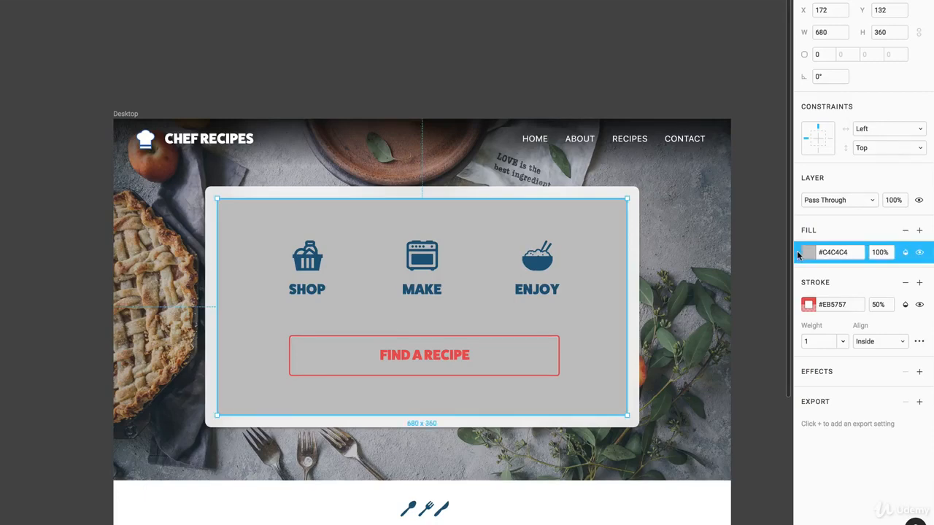
left_click(906, 231)
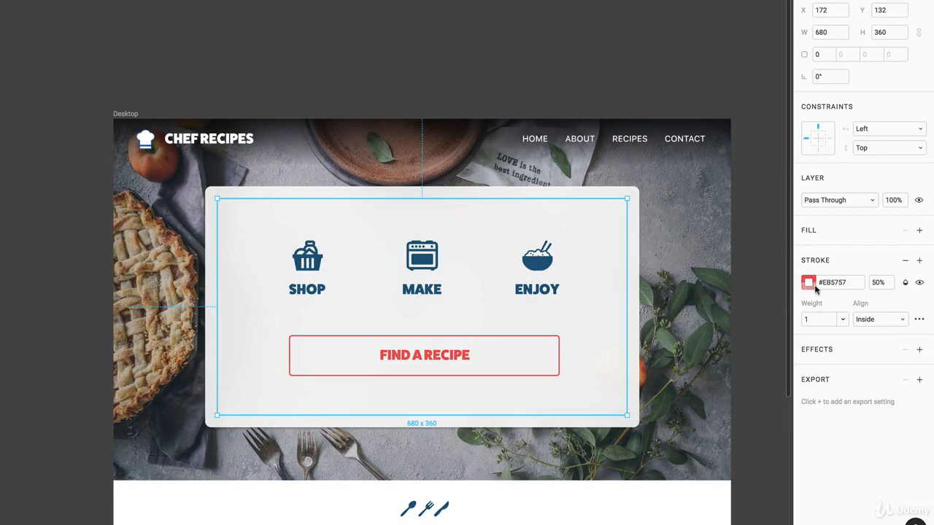
- Check the cap and dash options in the dashed inner rectangle's advanced stroke settings
left_click(918, 323)
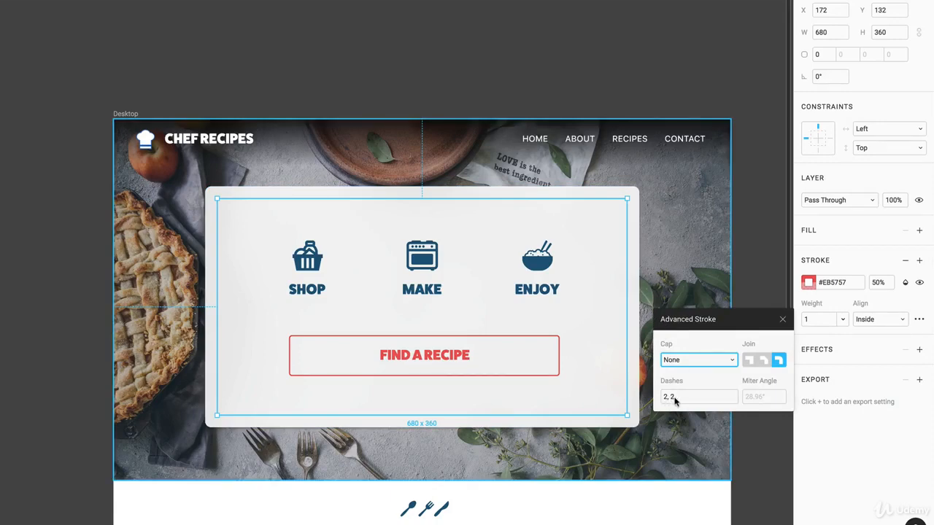
left_click(782, 318)
left_click(761, 306)
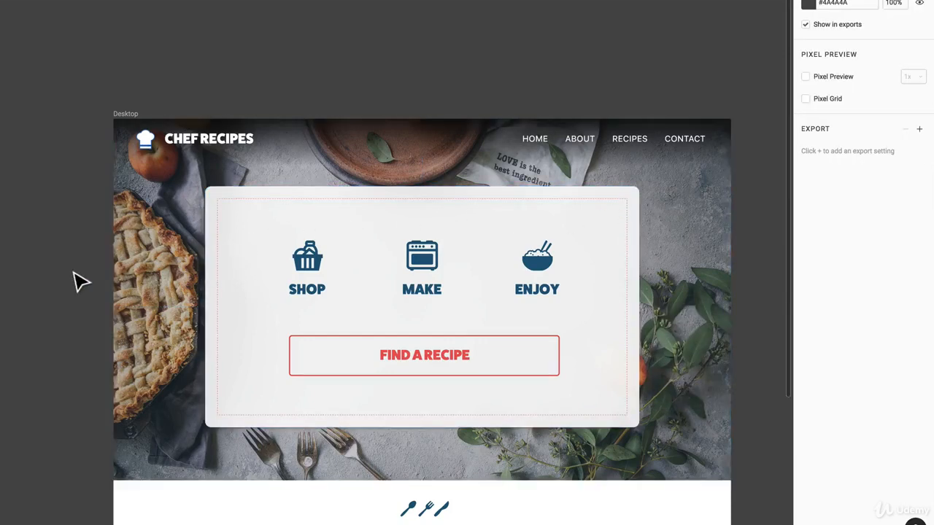
- Compare the design properties of the chef hat logo, the white card and the Shop icon
left_click(148, 146)
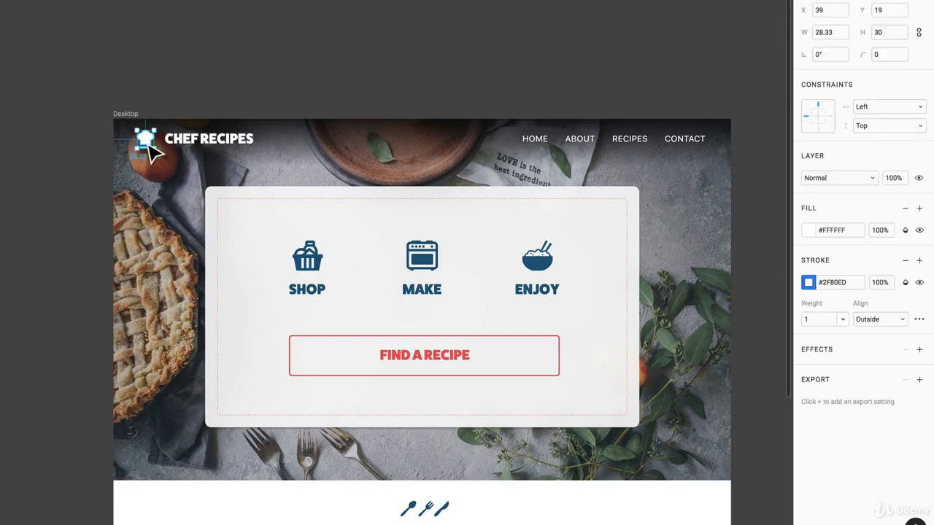
left_click(246, 220)
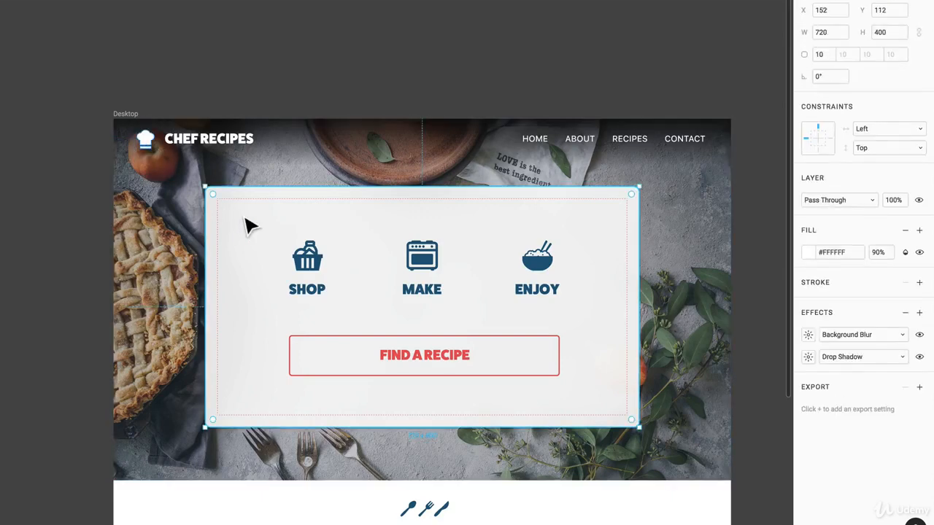
left_click(314, 270)
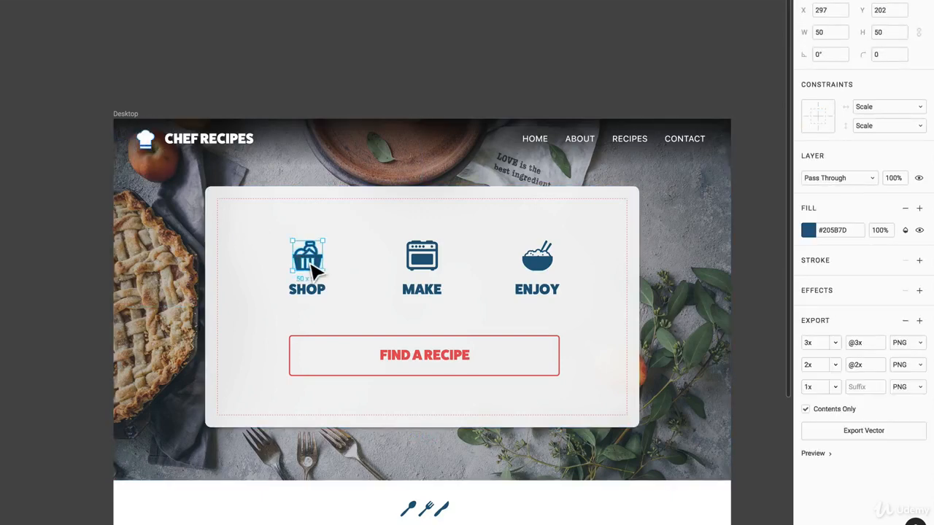
left_click(146, 139)
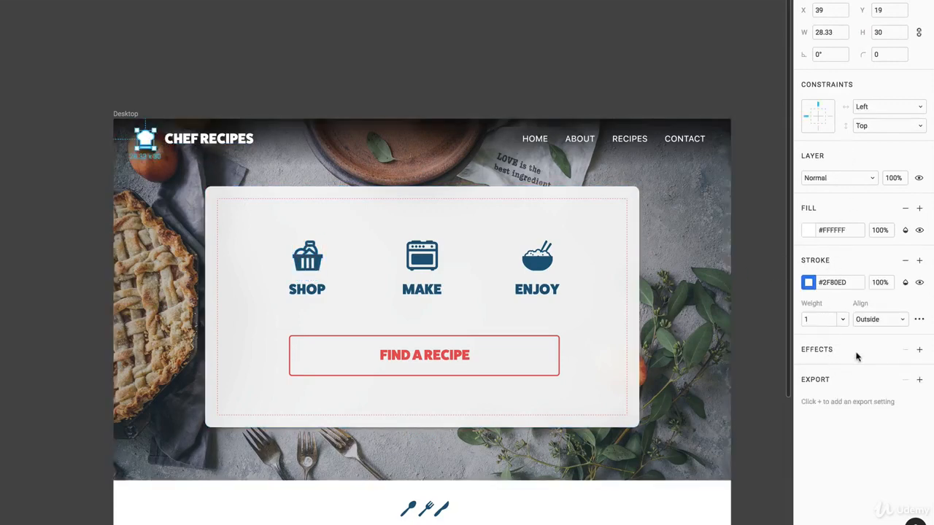
- Toggle the visibility of the hero background's image, #000000 and Linear fills to compare what each contributes
left_click(712, 321)
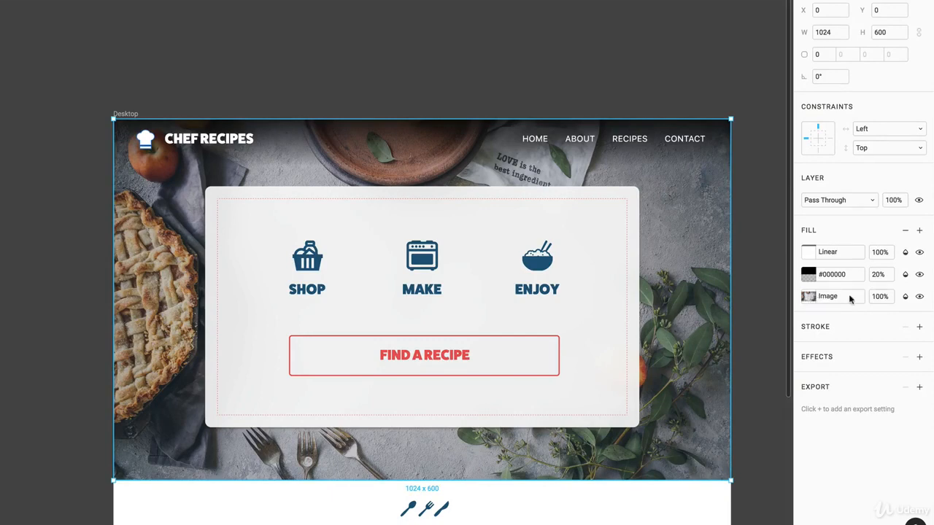
left_click(919, 296)
left_click(920, 296)
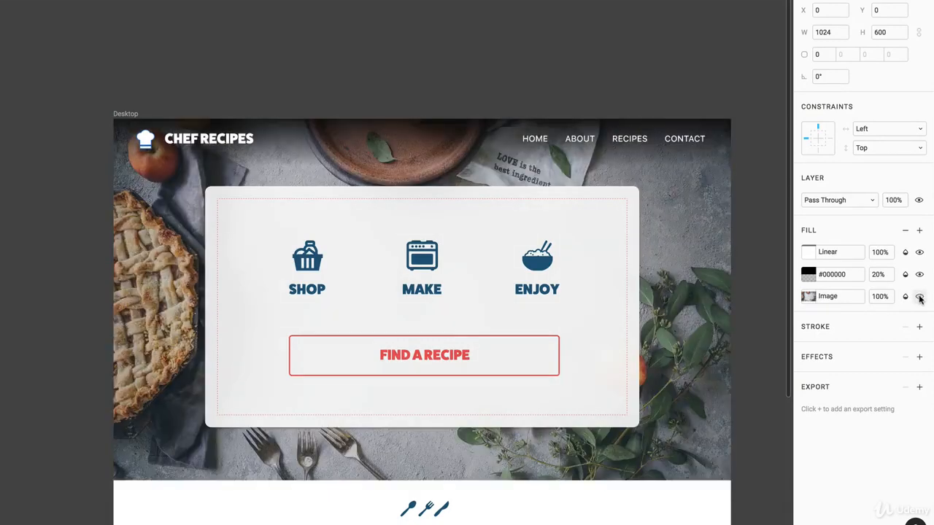
left_click(919, 274)
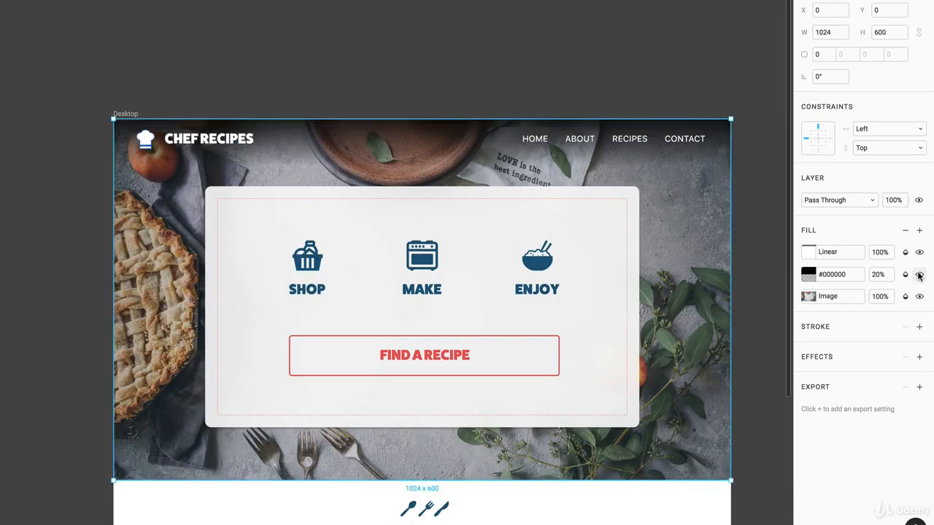
left_click(920, 274)
left_click(920, 274)
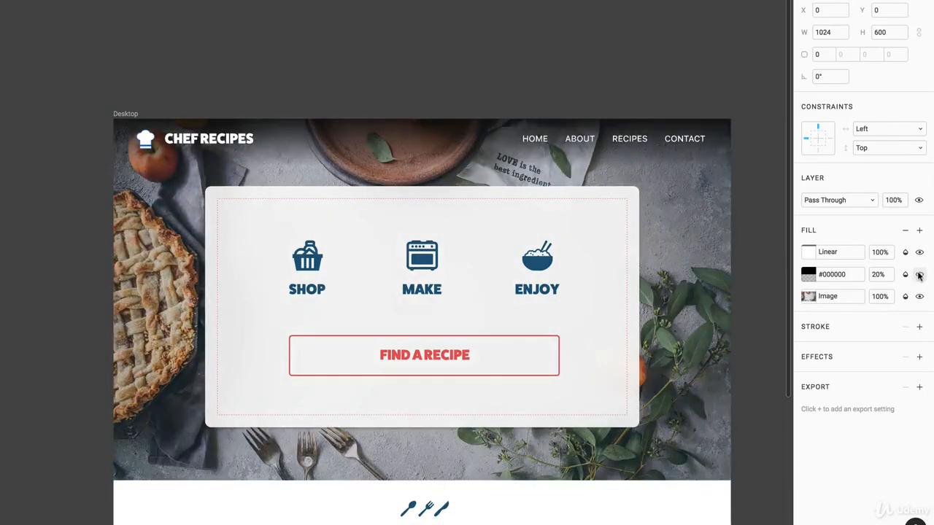
double_click(920, 275)
left_click(919, 274)
left_click(920, 274)
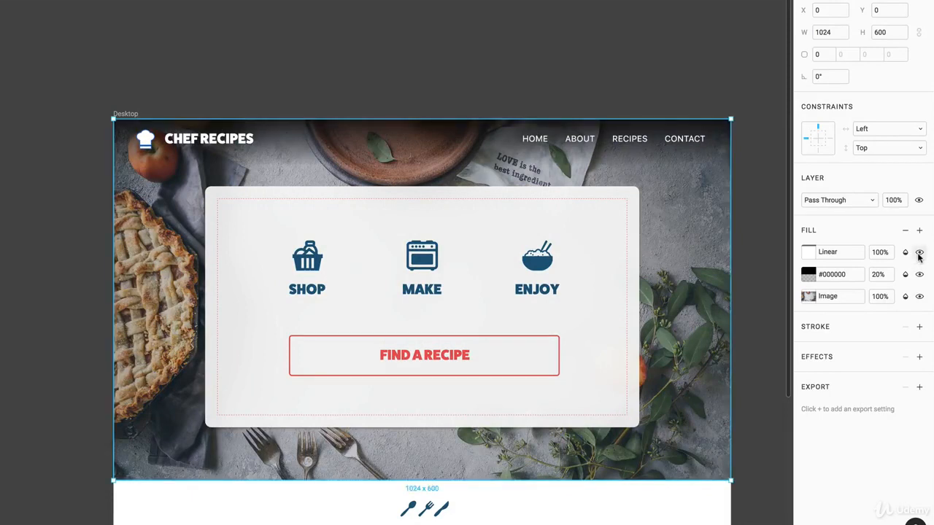
left_click(919, 252)
left_click(920, 252)
left_click(919, 252)
- Set the opacity of the hero background's #000000 fill to 5%
left_click(880, 275)
key("Return")
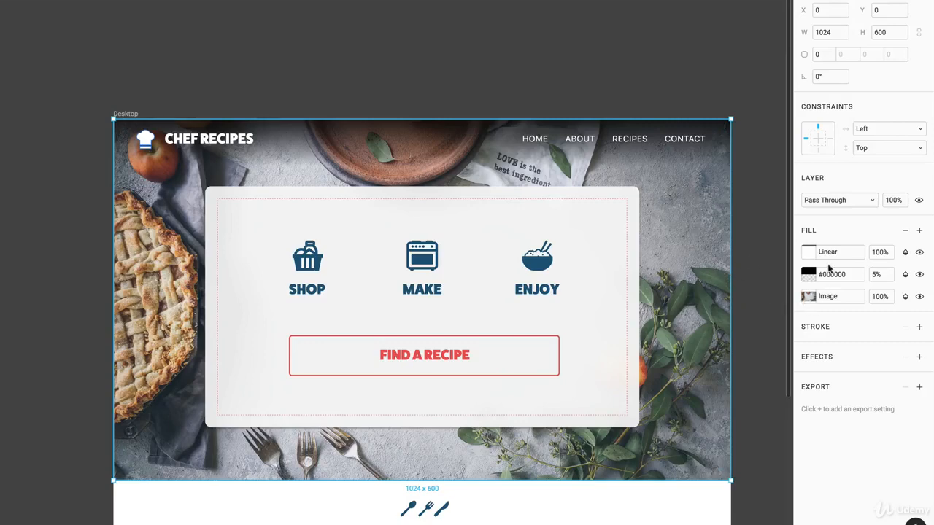
- Lower the contrast and raise the temperature of the hero background's image fill for a warmer look
left_click(809, 296)
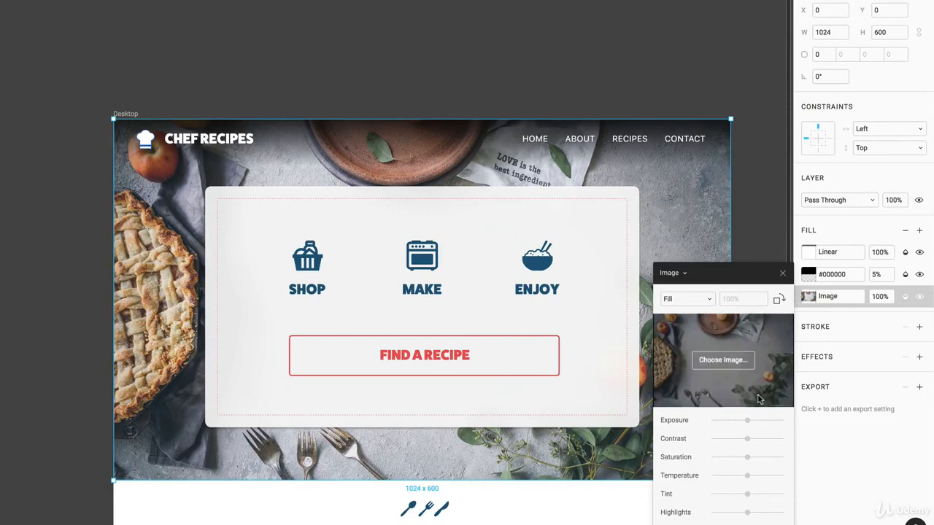
left_click_drag(752, 423, 751, 422)
mouse_move(748, 439)
left_mouse_down()
mouse_move(767, 442)
mouse_move(737, 446)
left_mouse_up()
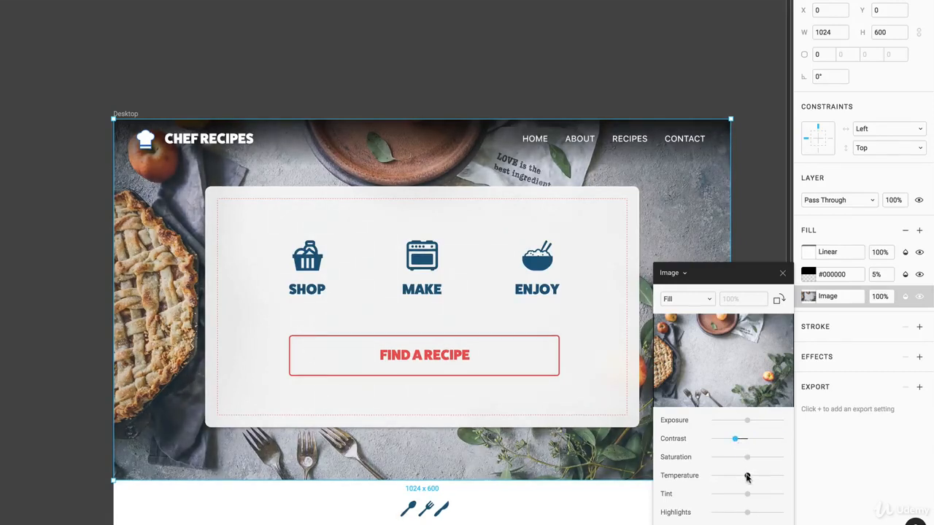
mouse_move(752, 478)
left_mouse_down()
mouse_move(769, 478)
mouse_move(681, 479)
mouse_move(756, 479)
left_mouse_up()
left_click(783, 275)
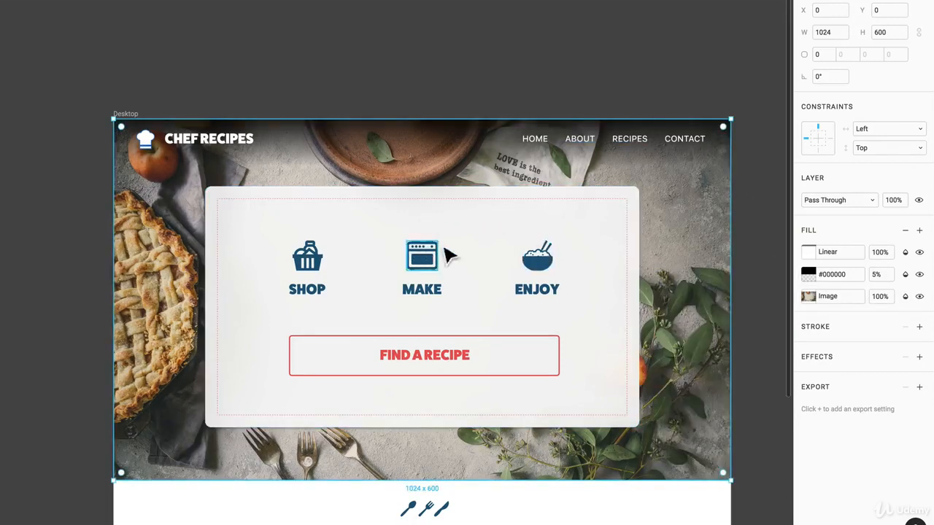
- Move the Enjoy icon up and inward, the Shop icon to about X 352, Y 169, and the Make icon to about X 476, Y 187
left_click(538, 264)
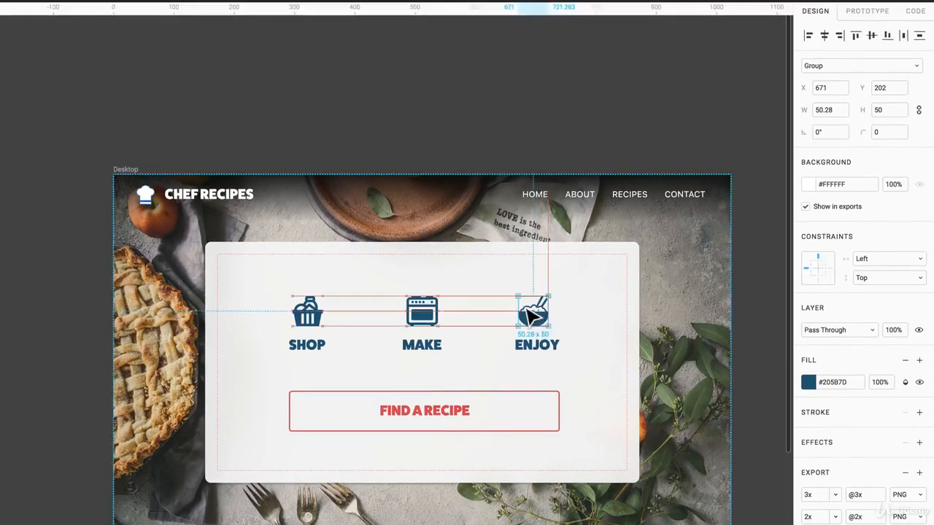
left_click_drag(533, 315, 500, 295)
left_click_drag(321, 324, 349, 299)
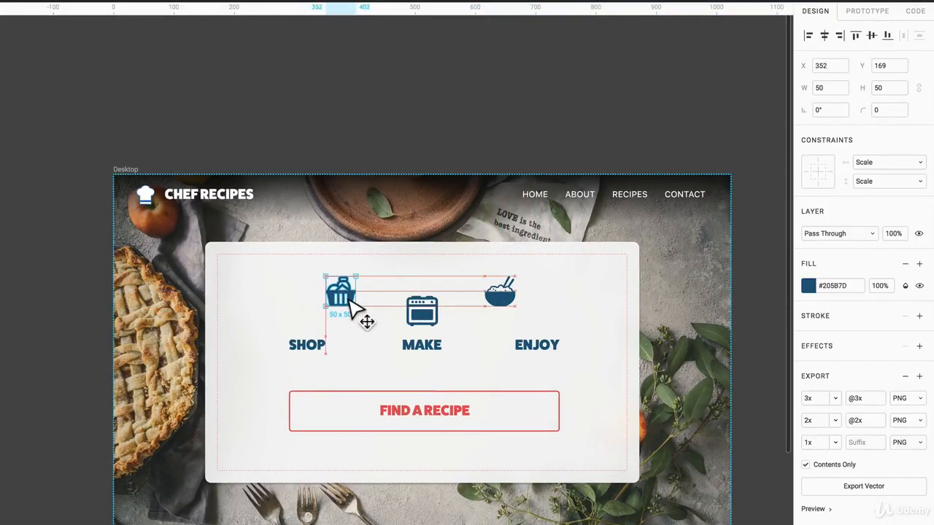
left_click_drag(430, 315, 424, 305)
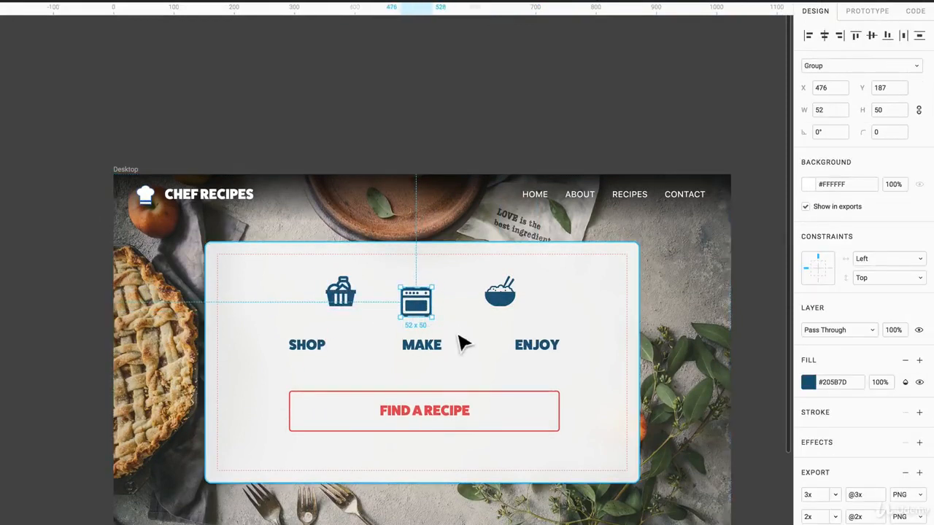
- Align the tops of the Shop, Make and Enjoy icons and distribute their horizontal spacing evenly
left_click(505, 298, "shift")
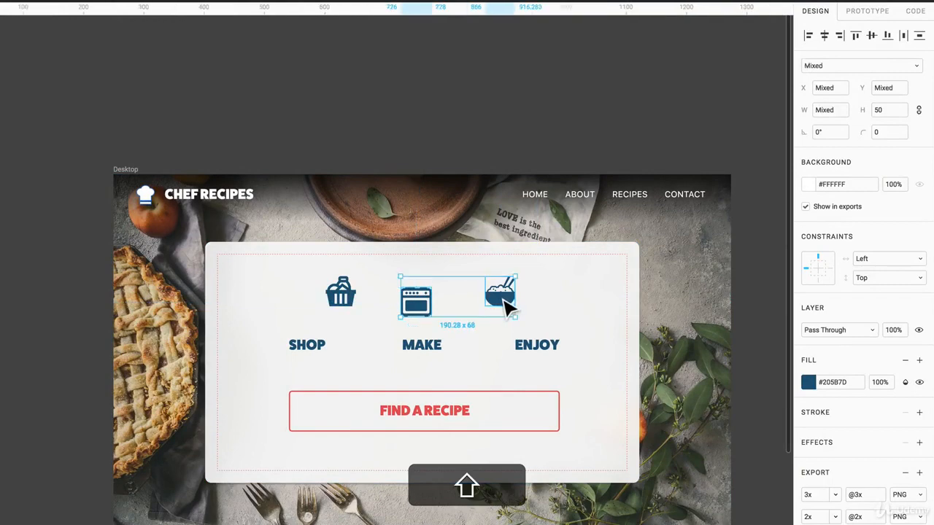
left_click(356, 305, "shift")
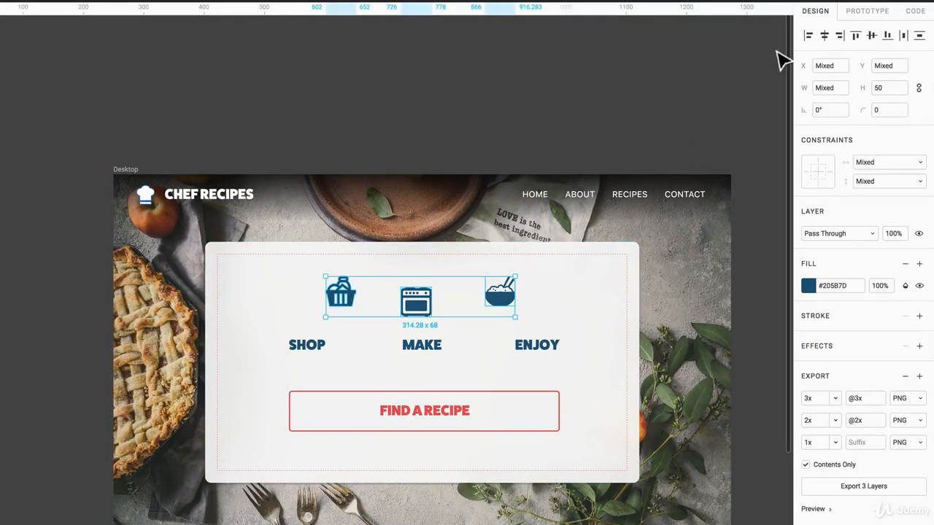
left_click(856, 37)
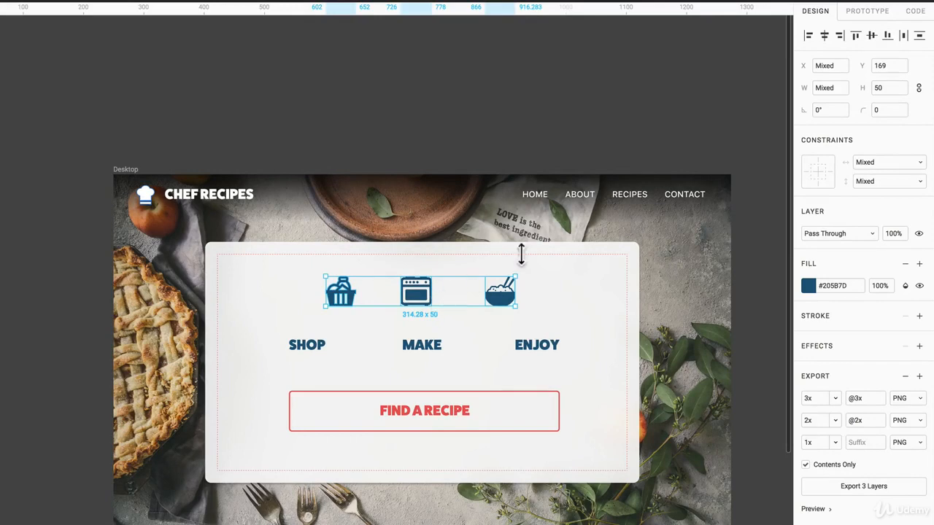
left_click(904, 37)
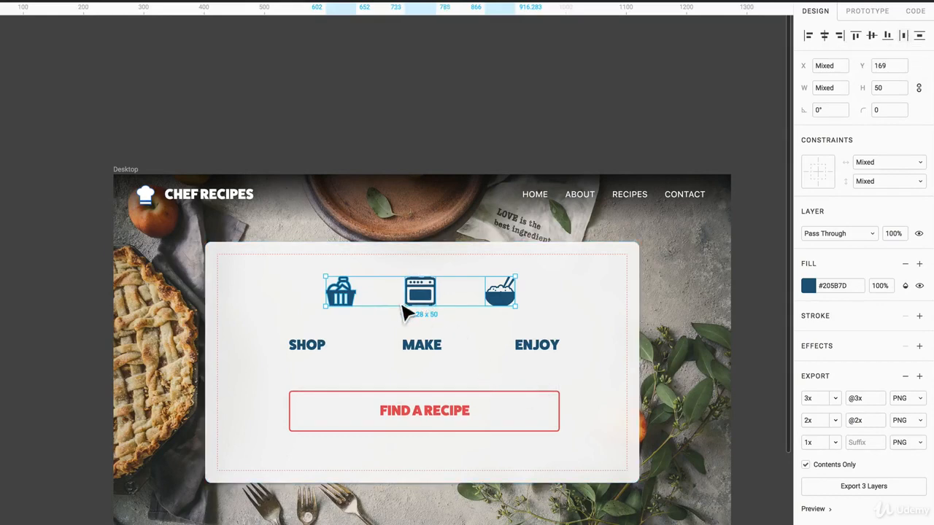
- Move the Enjoy, Make and Shop icons to Y 208, each sitting directly above its matching label
left_click(500, 321)
left_click(499, 301)
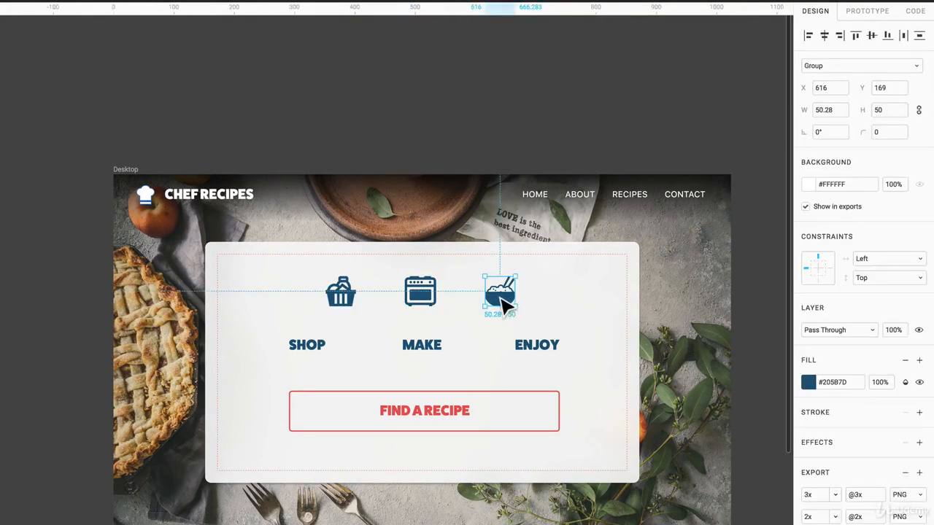
left_click_drag(499, 302, 542, 329)
mouse_move(424, 306)
left_mouse_down()
mouse_move(431, 330)
mouse_move(422, 320)
left_mouse_up()
left_click_drag(344, 302, 318, 326)
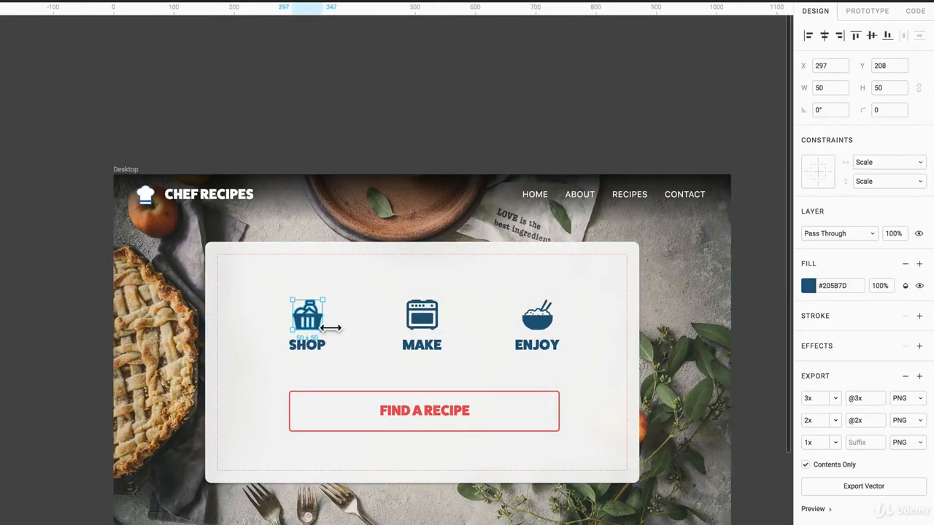
- Distribute the horizontal spacing evenly across the Shop, Make and Enjoy icons above their labels
left_click(423, 319, "shift")
left_click(537, 321, "shift")
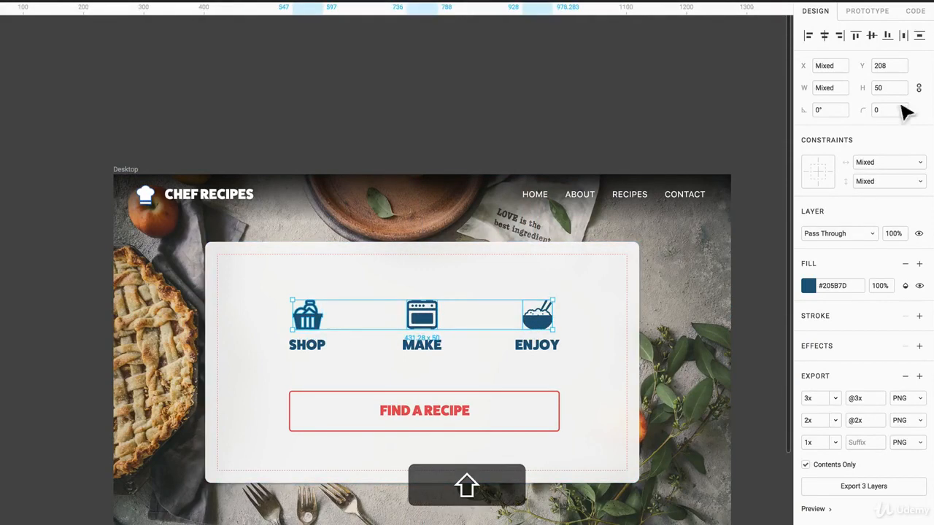
left_click(903, 37)
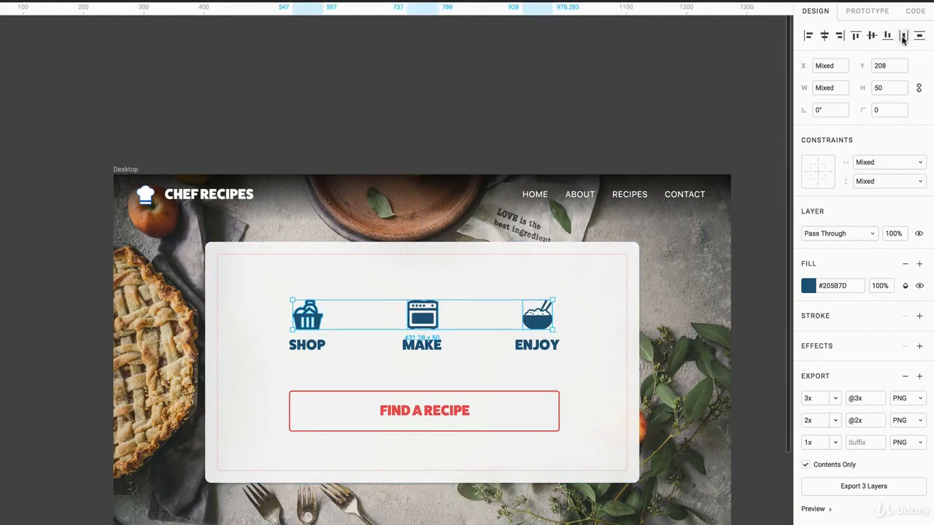
left_click(563, 115)
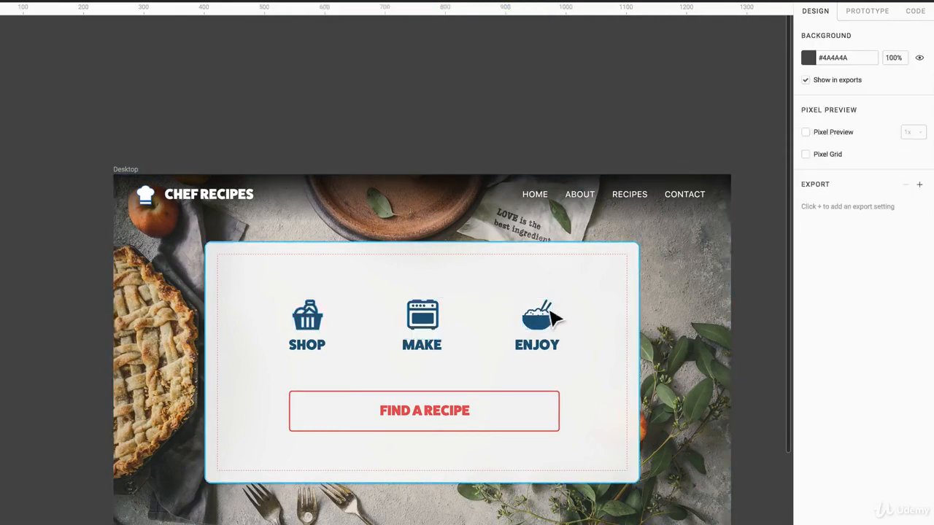
- Fine-tune the ENJOY, MAKE and SHOP labels so each is centred beneath its icon
left_click(542, 355)
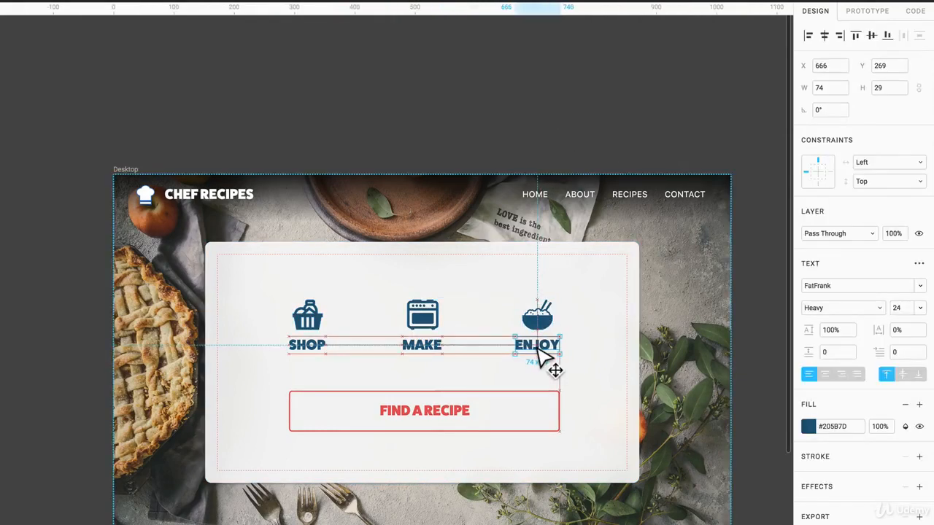
left_click(420, 352)
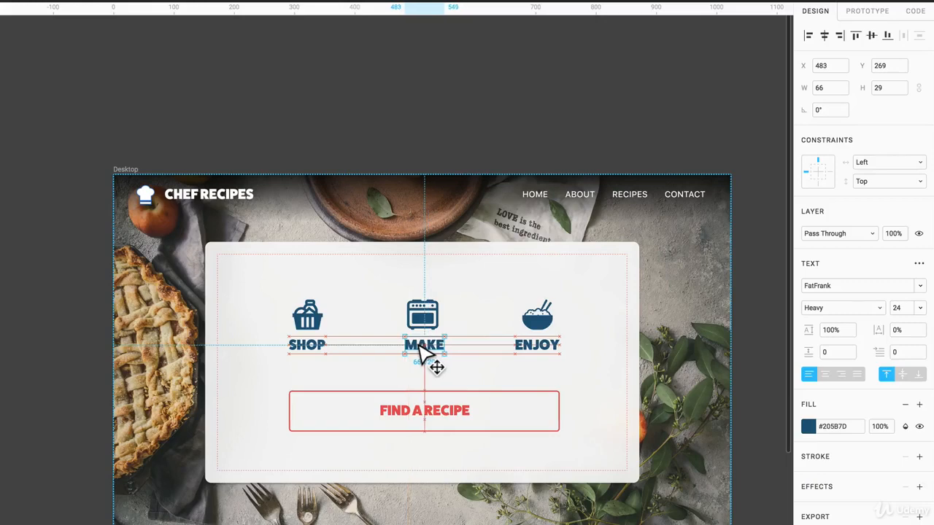
left_click_drag(314, 353, 314, 354)
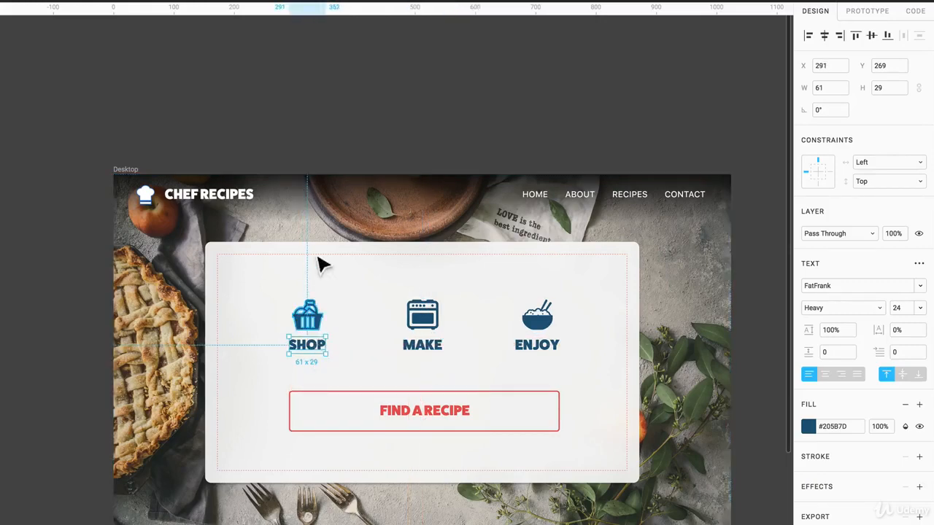
left_click(349, 133)
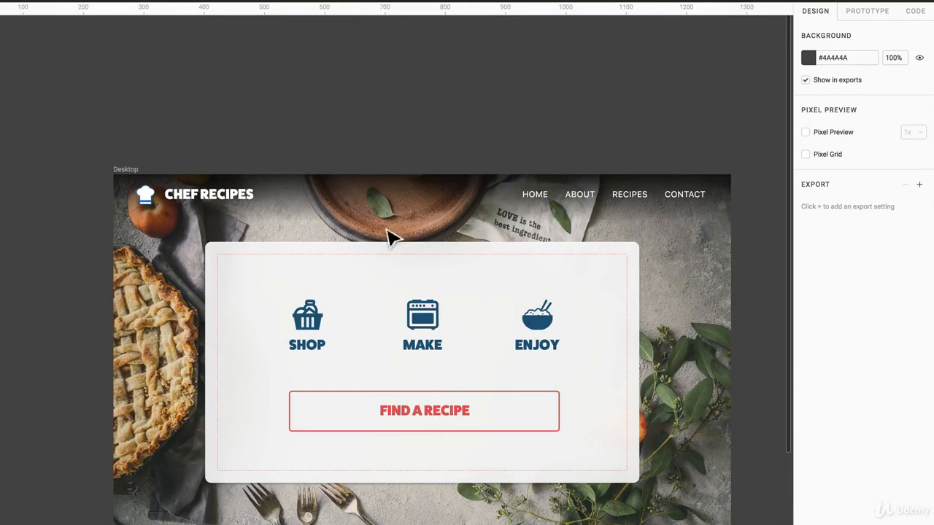
- Examine the font weight options available for the FIND A RECIPE button text
left_click(411, 418)
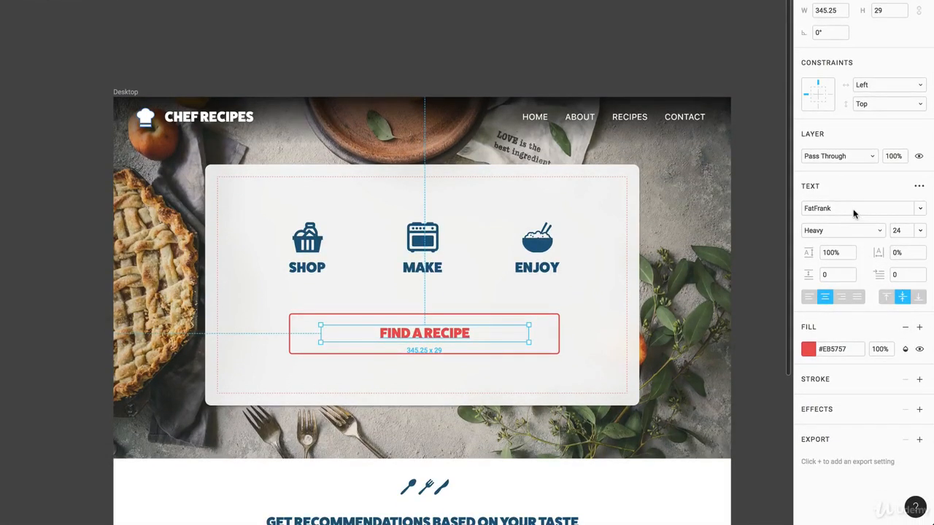
left_click(846, 232)
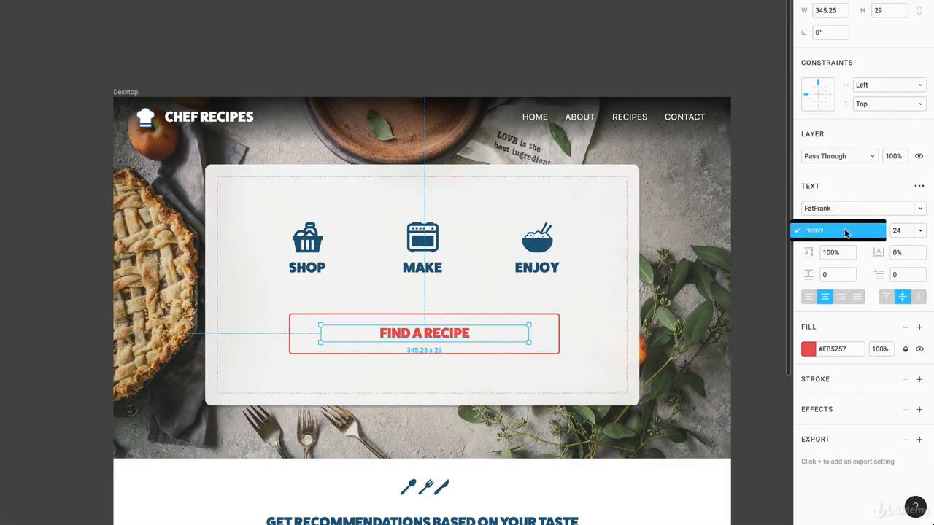
left_click(892, 225)
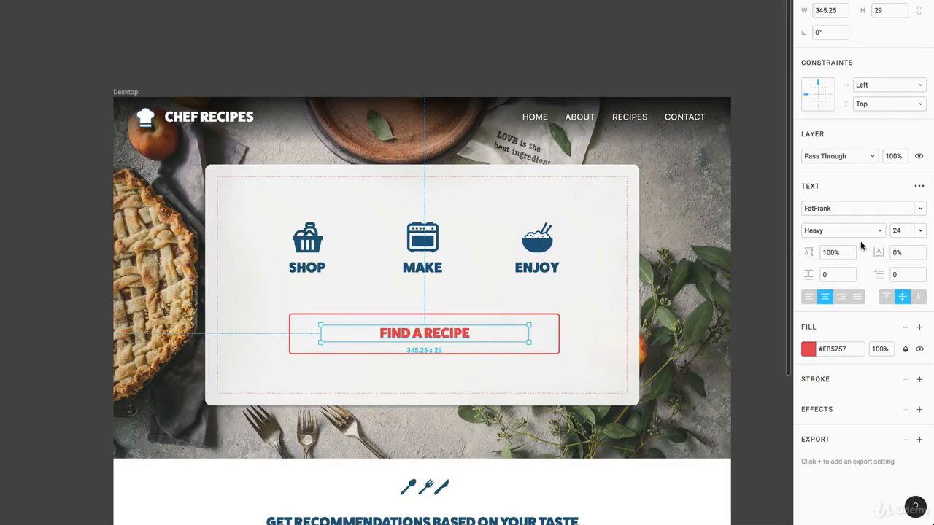
- Set the line height of the body text under the recommendations heading to 120%
scroll(664, 259, "down", 5)
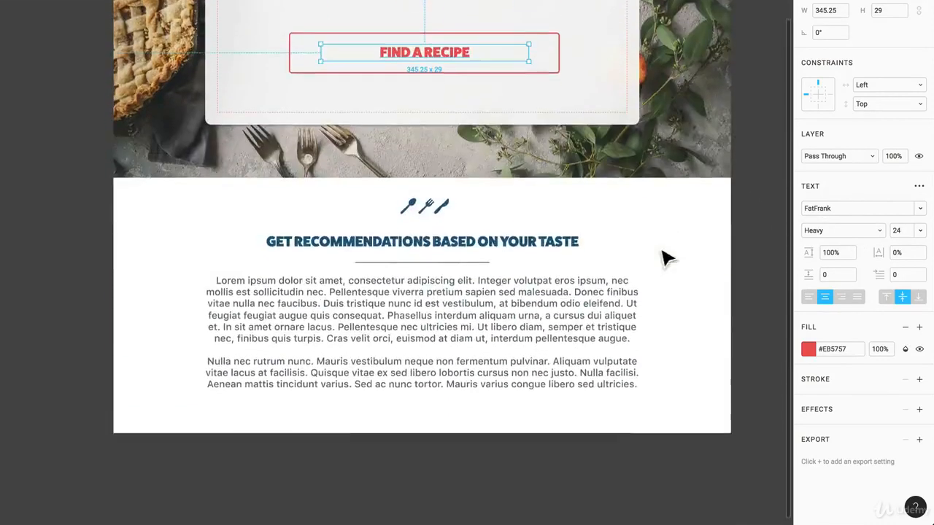
left_click(519, 312)
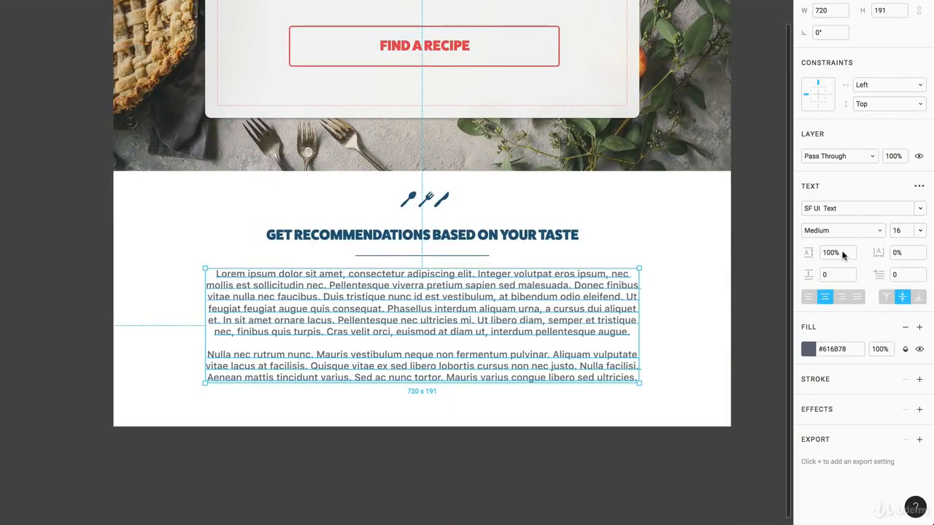
left_click(843, 254)
key("Return")
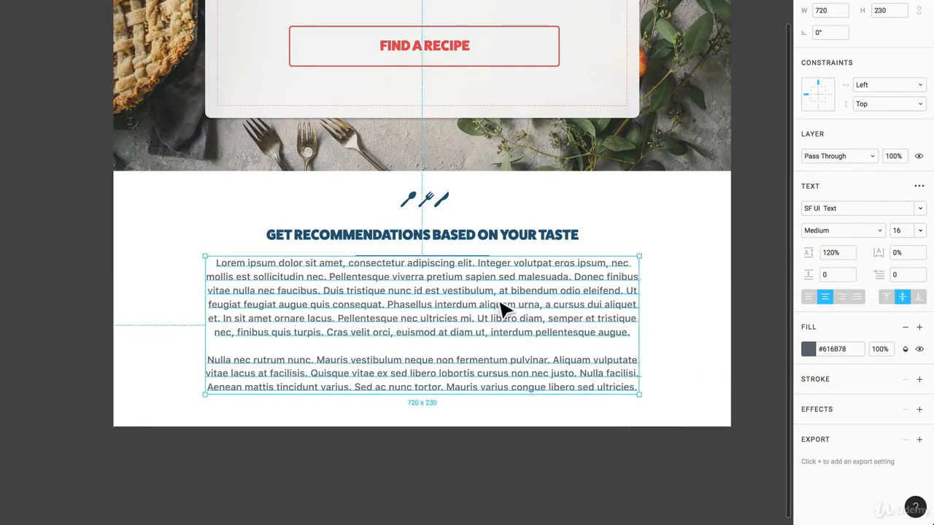
- Try 15% letter spacing on the body text and reduce it to 5%
left_click(907, 256)
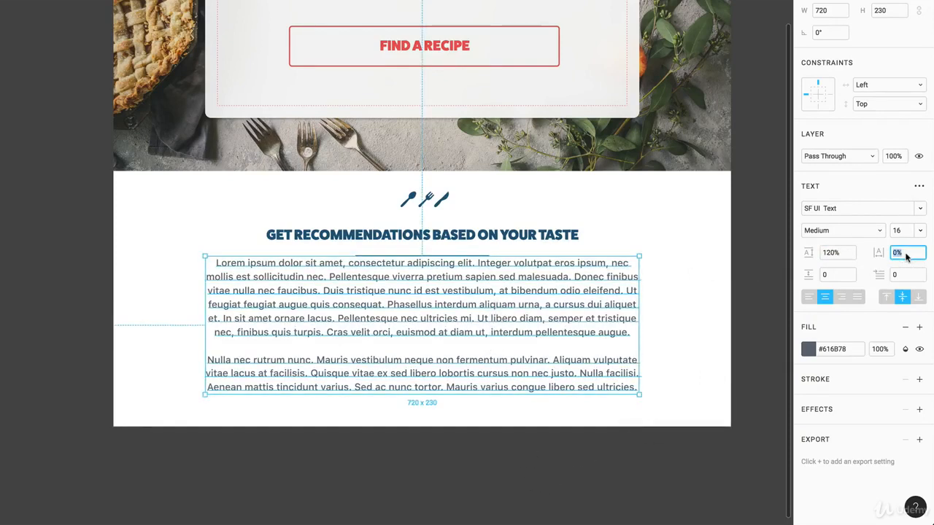
type("15")
key("Return")
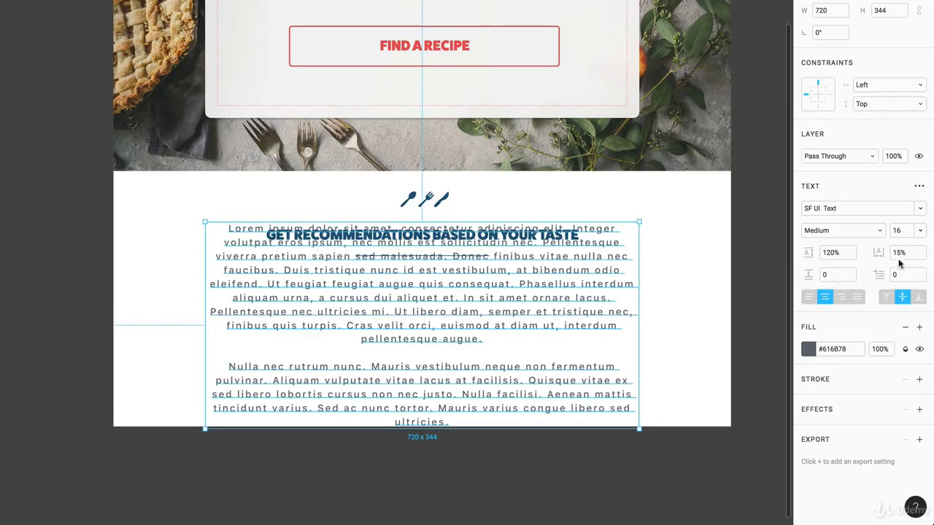
left_click(907, 254)
type("5")
key("Return")
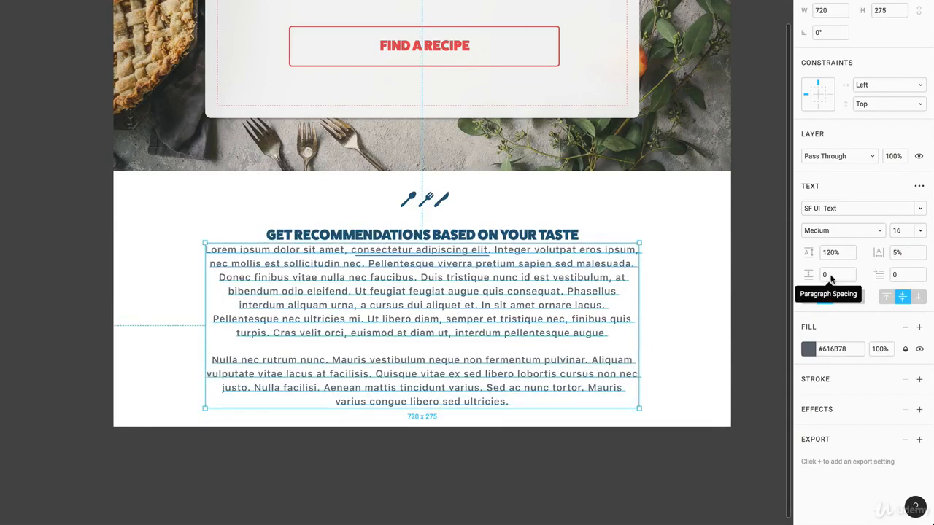
- Set the body text's paragraph spacing to 20 and try top, middle and bottom vertical alignment
left_click(836, 277)
key("Return")
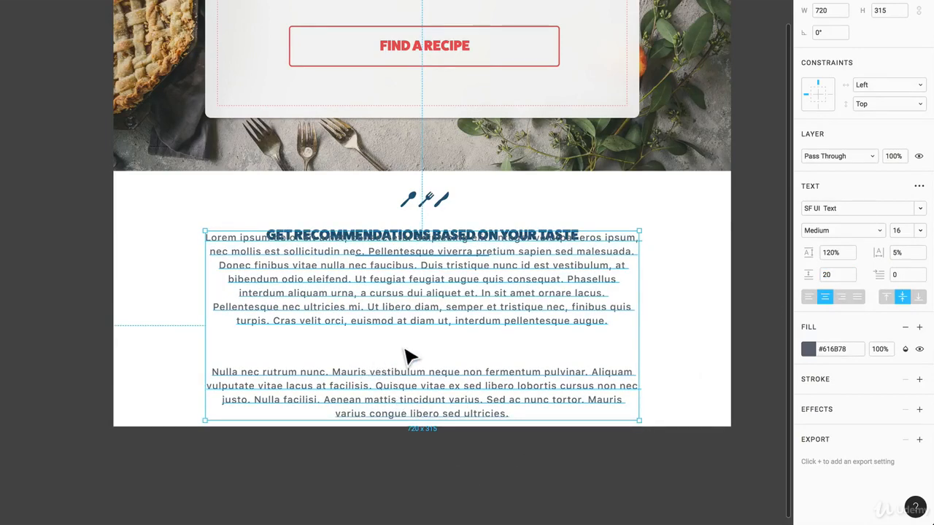
left_click(886, 296)
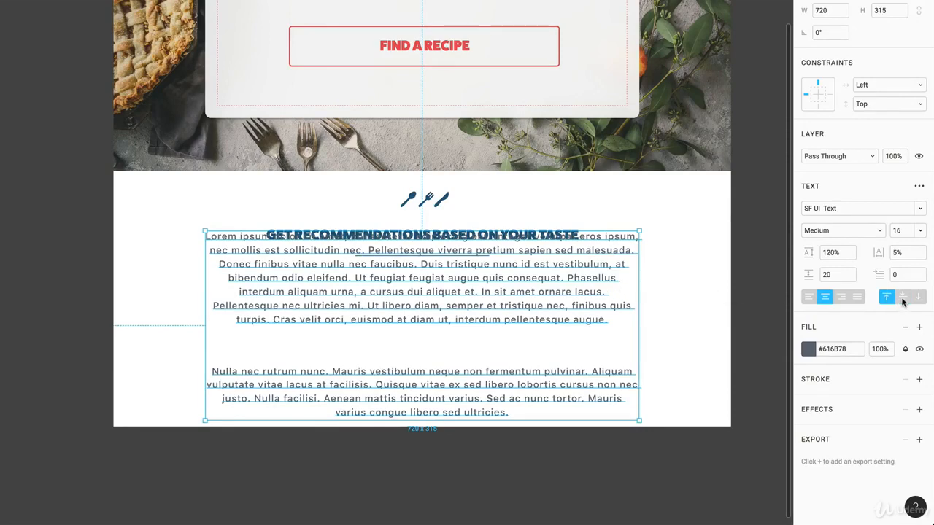
left_click(903, 298)
left_click(920, 298)
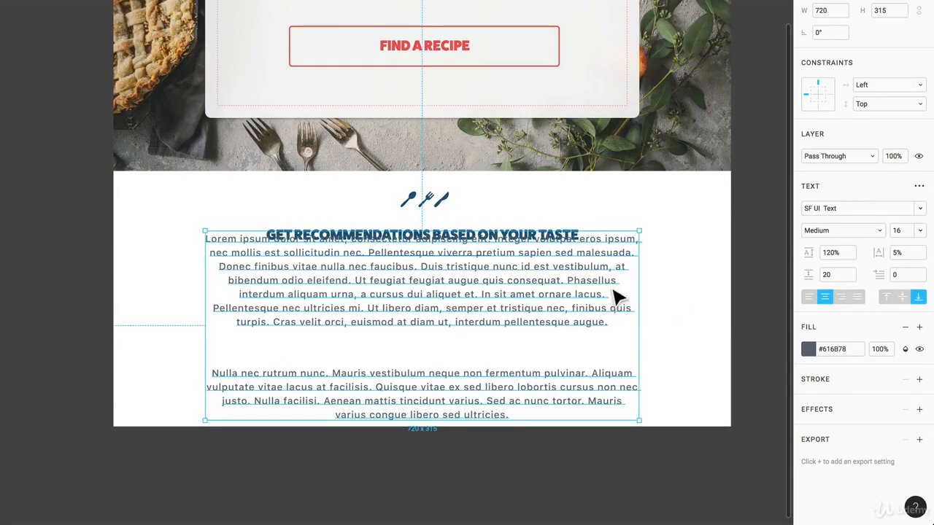
- Enlarge the body text box to about 762 x 391, compare the vertical alignments, and leave the text top-aligned
left_click_drag(648, 236, 682, 200)
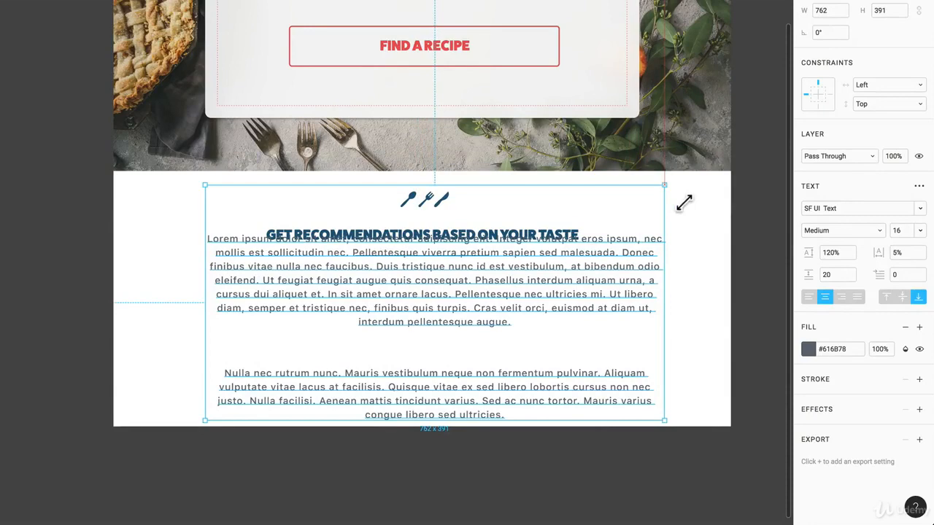
left_click(887, 297)
left_click(902, 297)
left_click(918, 298)
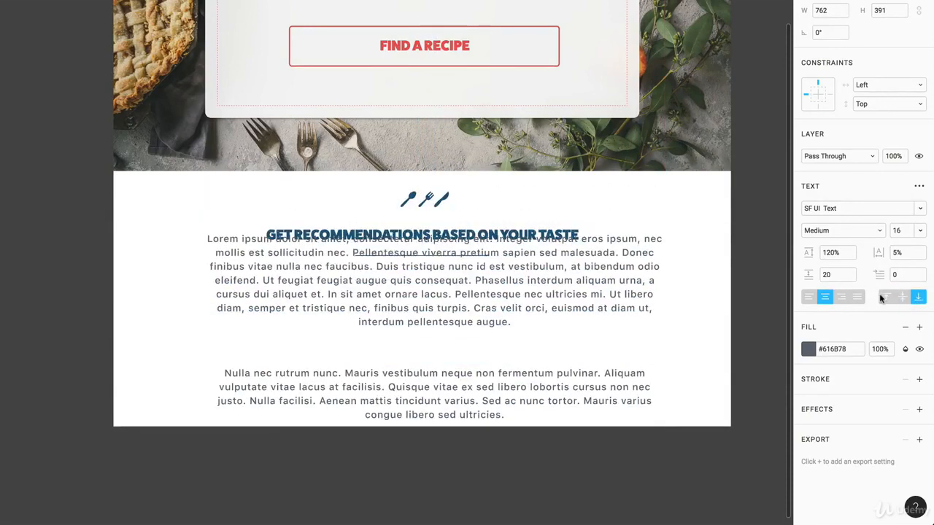
left_click(888, 297)
left_click(902, 298)
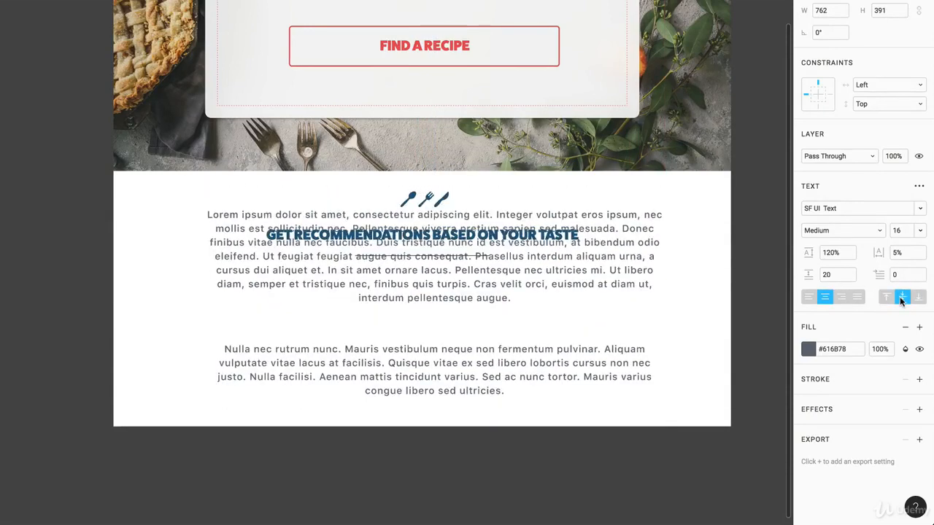
left_click(884, 295)
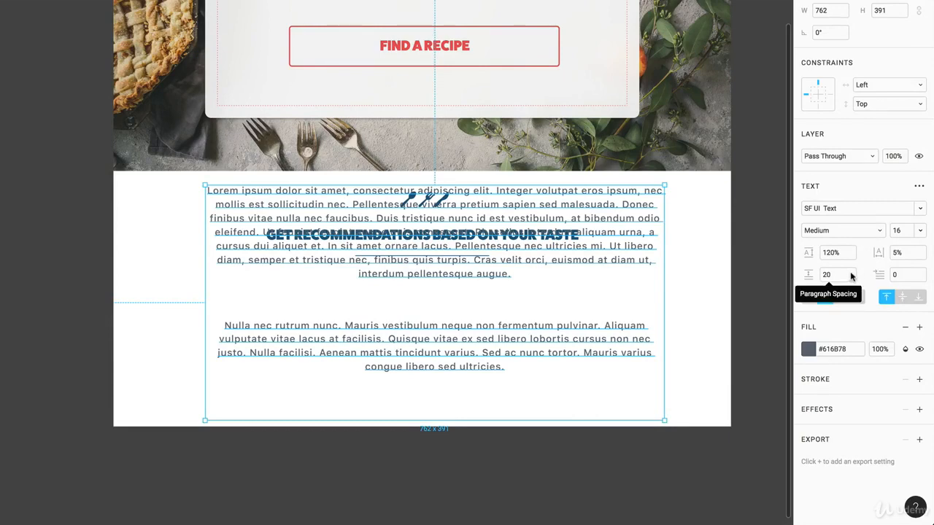
- Move the body text box down so it starts below the divider line under the heading
left_click(919, 188)
left_click_drag(639, 200, 644, 294)
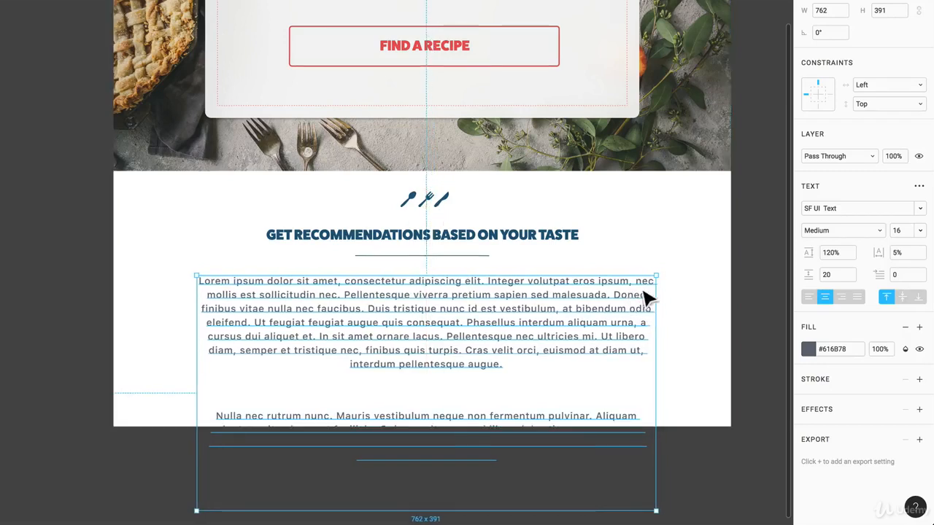
- Try the Width auto-resize option on the body text box and undo it
left_click(920, 187)
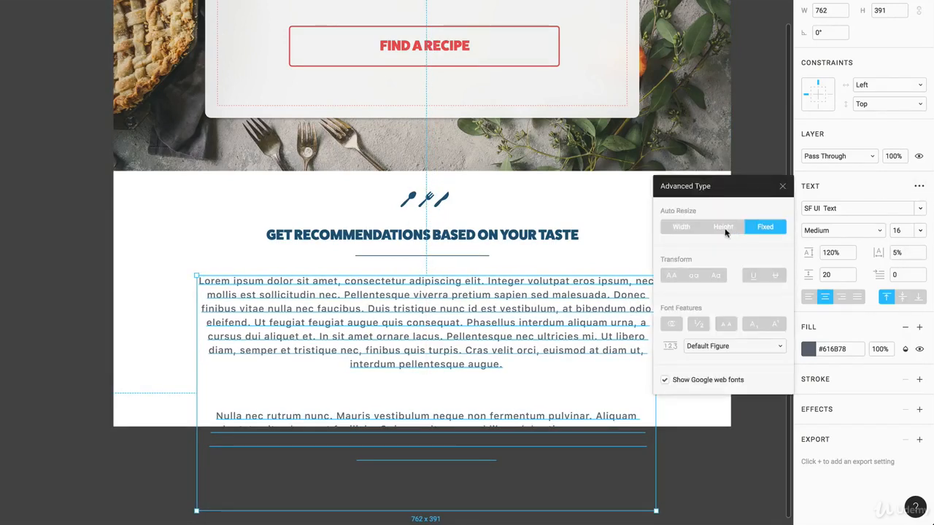
left_click(682, 227)
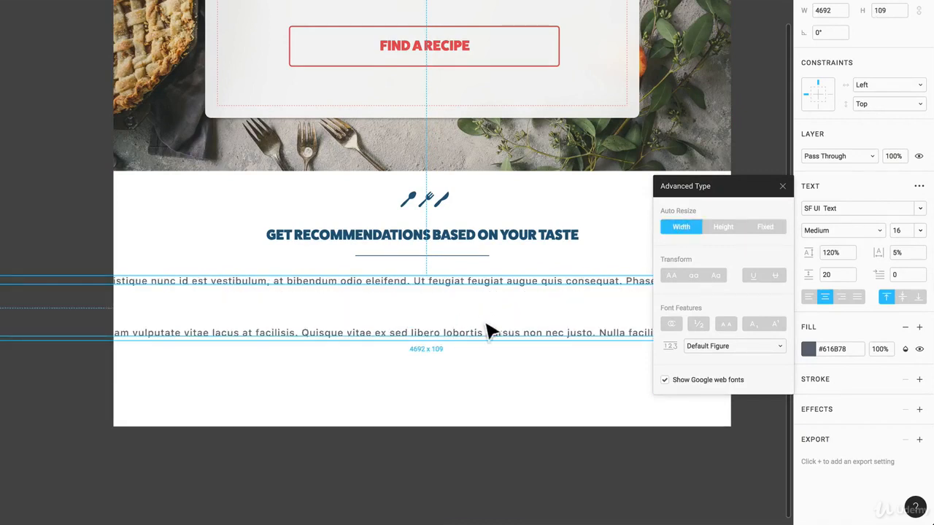
left_click(494, 371)
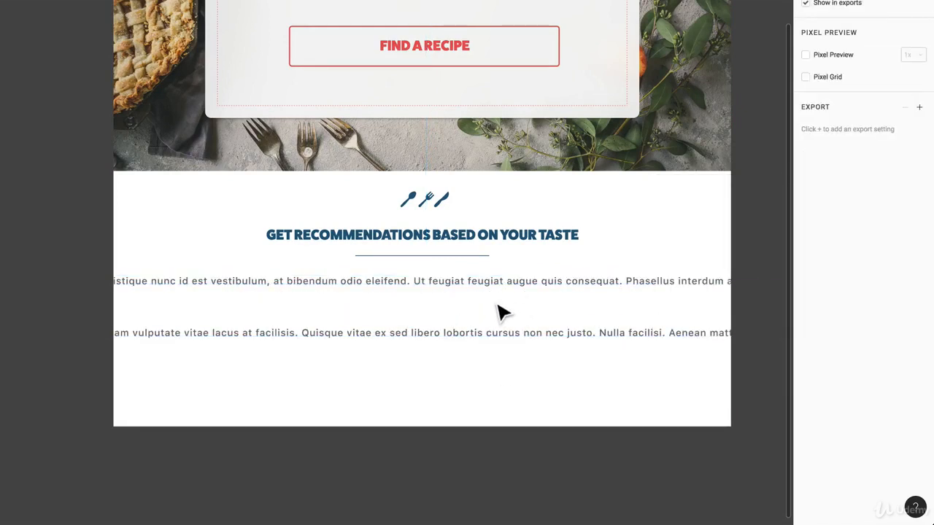
key("super+z")
key("super+z")
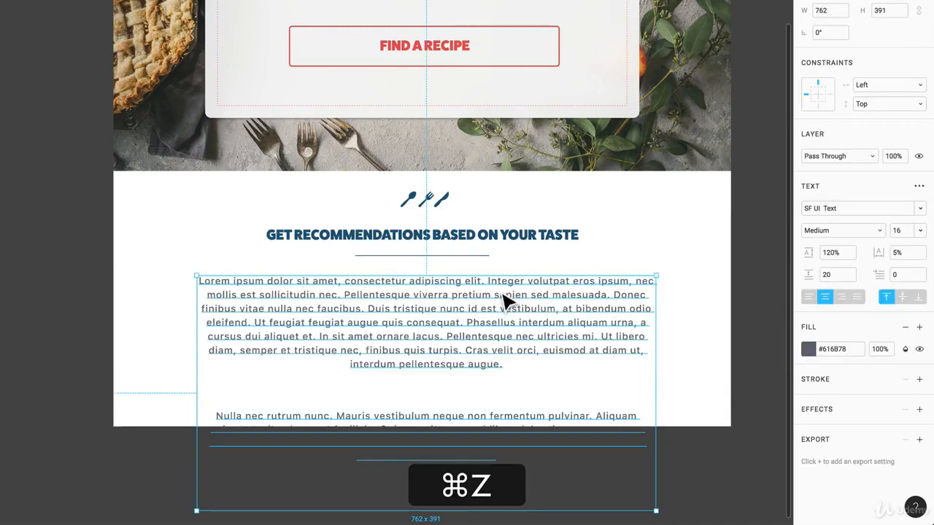
- Try uppercase and lowercase on the body text, set it to title case, and turn underline on and off
left_click(919, 187)
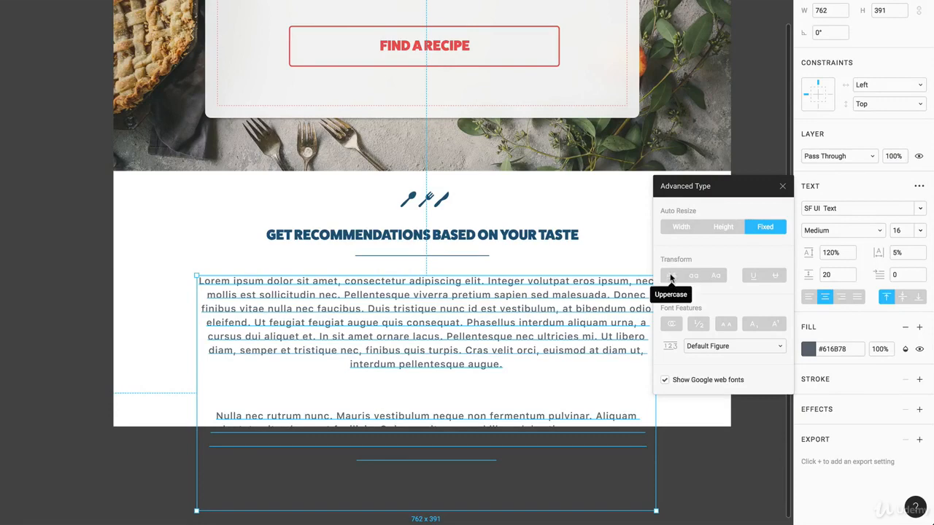
left_click(671, 277)
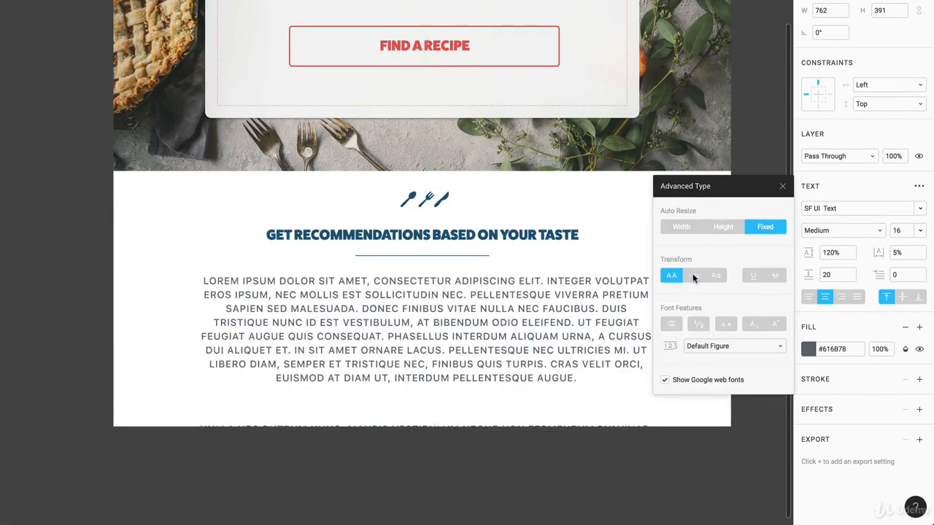
left_click(693, 276)
left_click(715, 276)
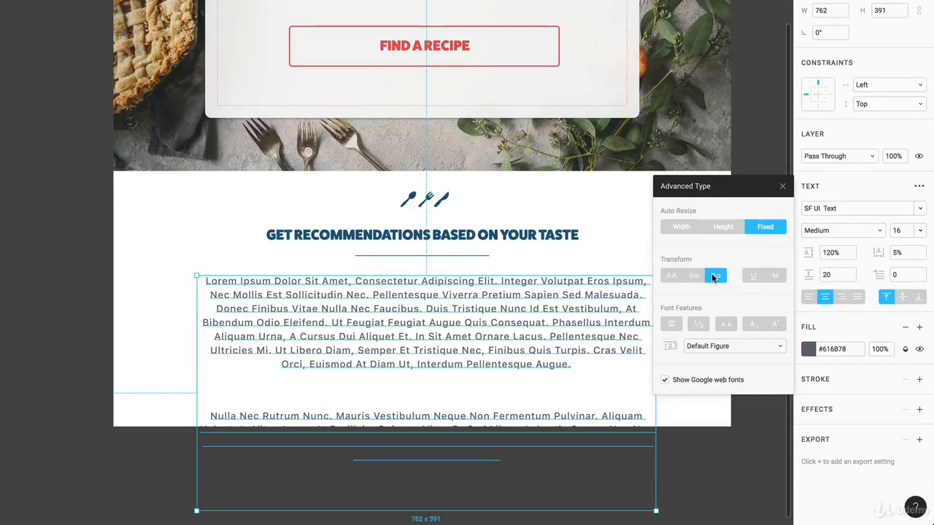
left_click(752, 276)
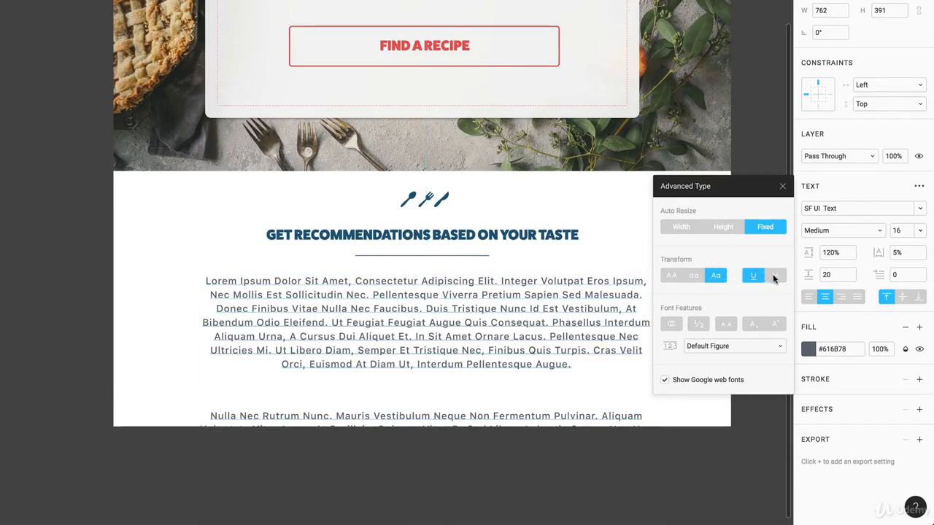
left_click(754, 275)
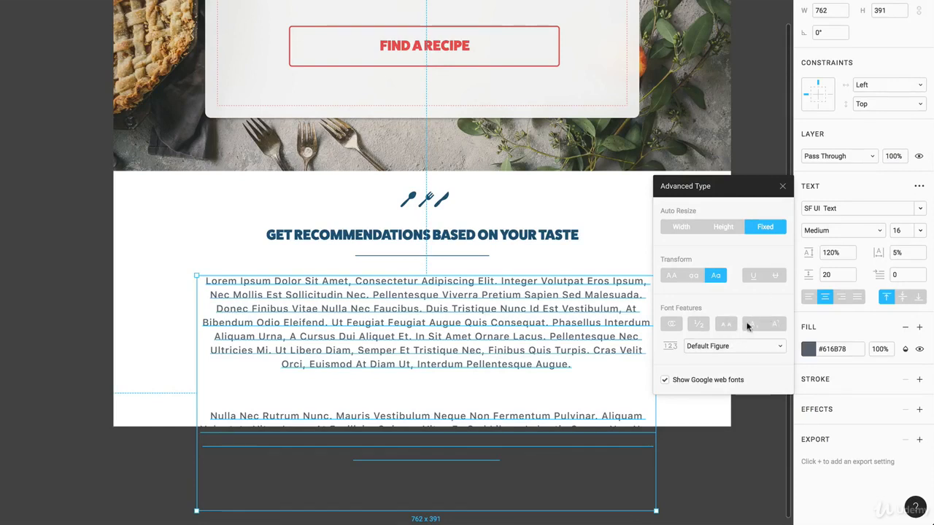
- Try the Proportional Lining and Tabular Lining figure styles on the body text and return to Default Figure
left_click(699, 347)
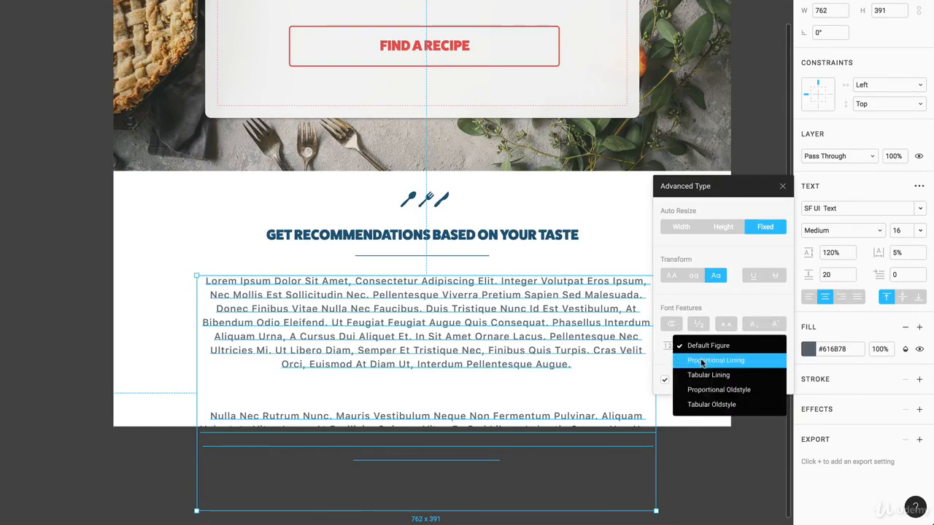
left_click(704, 357)
left_click(705, 354)
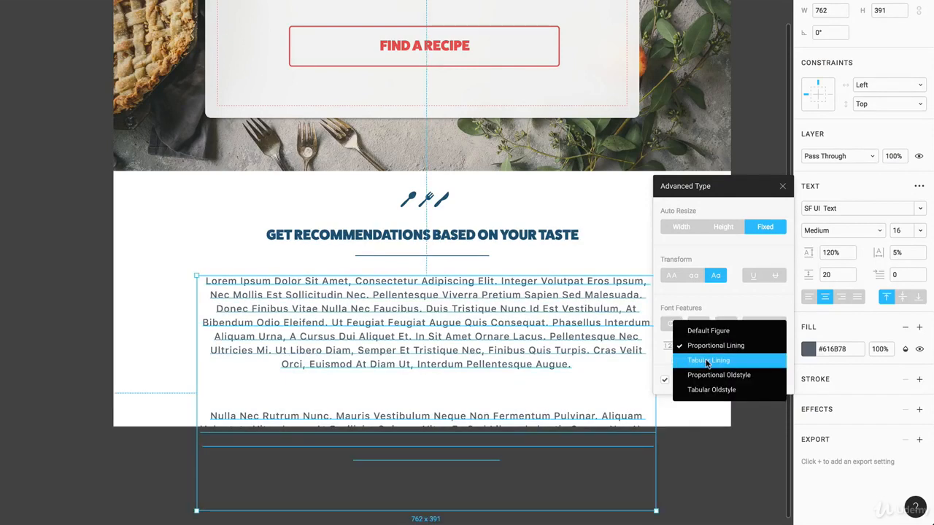
left_click(706, 361)
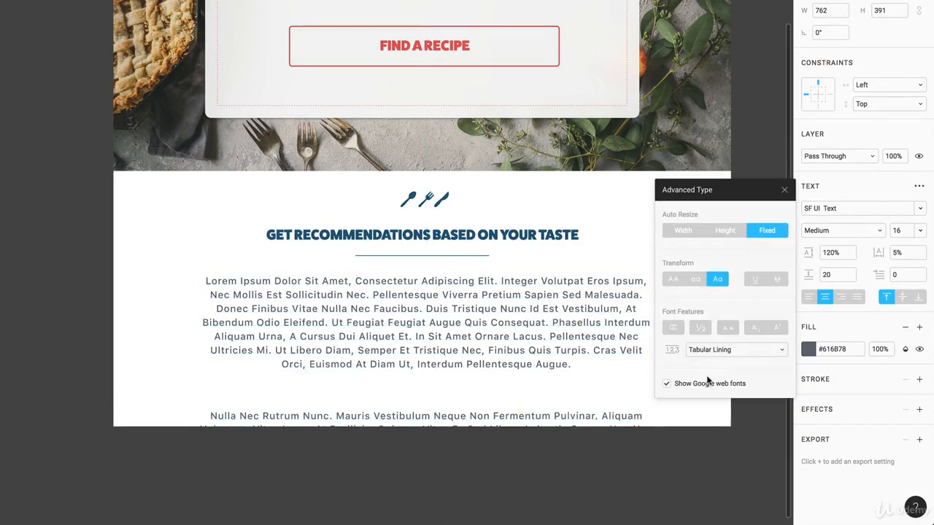
left_click(708, 359)
left_click(704, 318)
left_click(784, 189)
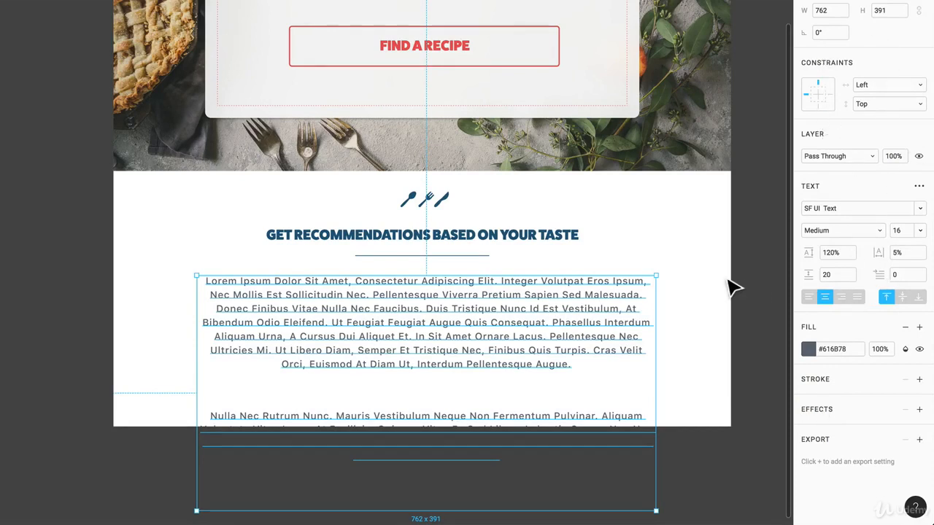
- Add 1x, 2x and 3x PNG export settings to the spoon icon above the recommendations heading
scroll(421, 296, "up", 3)
left_click(410, 291)
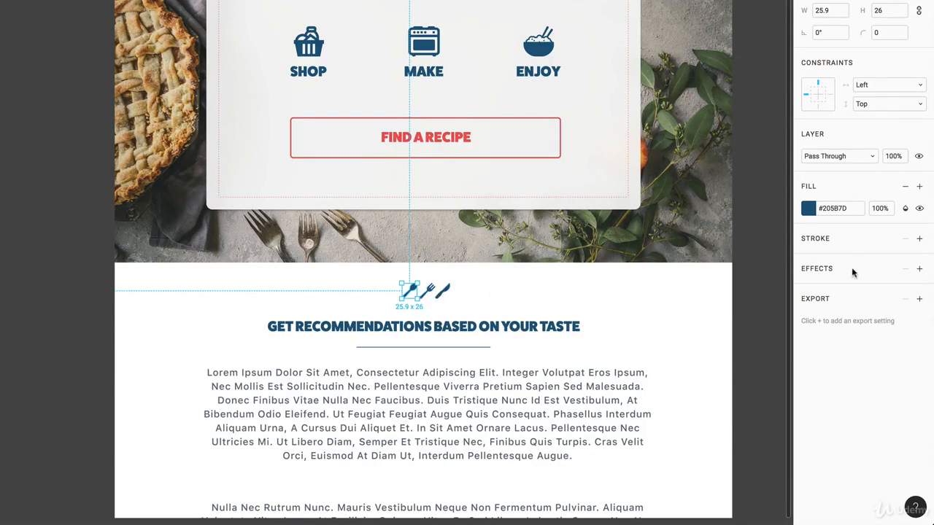
left_click(919, 300)
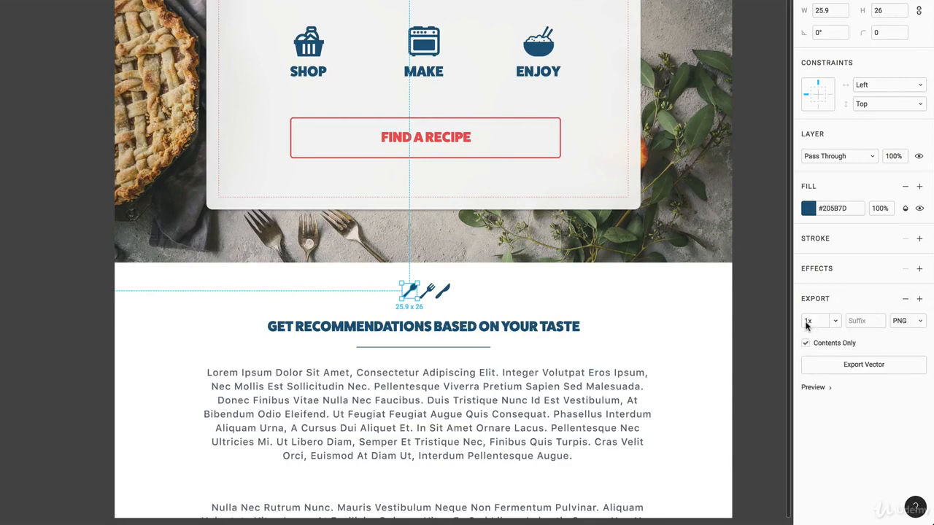
left_click(915, 324)
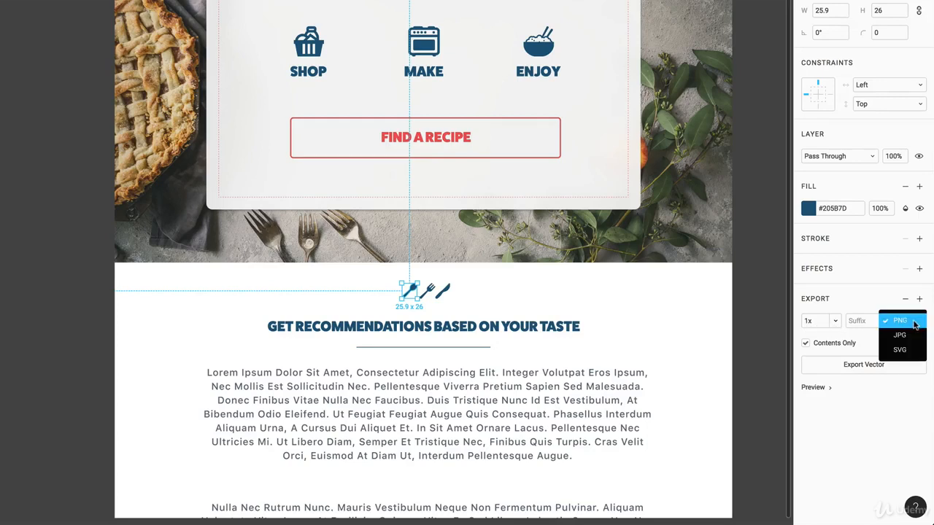
left_click(874, 335)
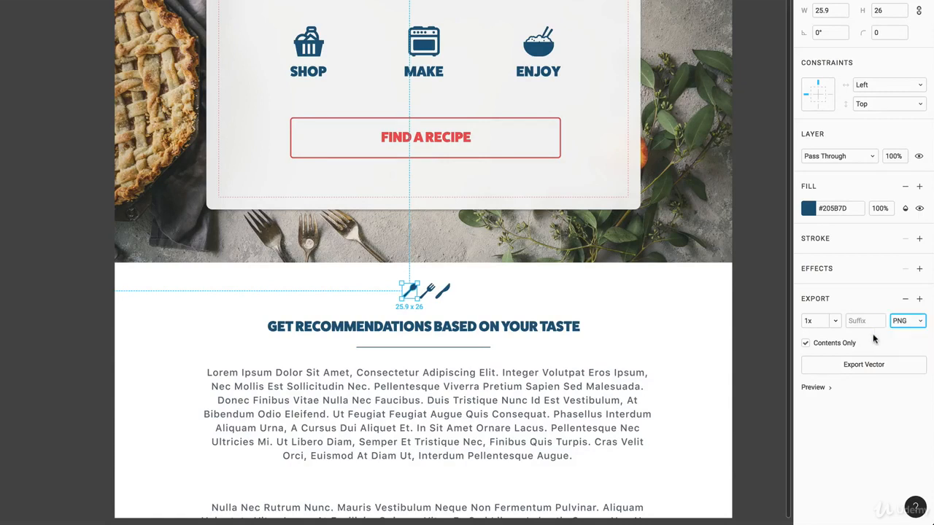
left_click(920, 299)
left_click(919, 300)
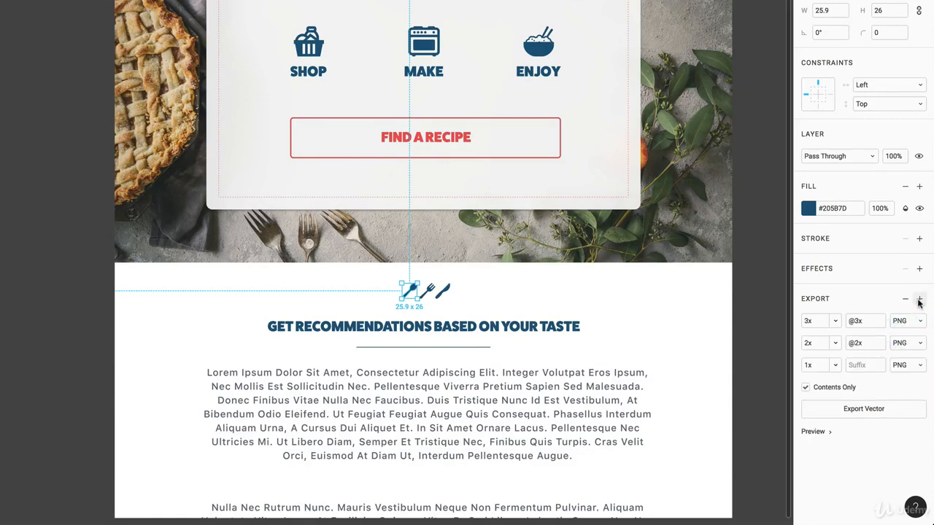
left_click(815, 322)
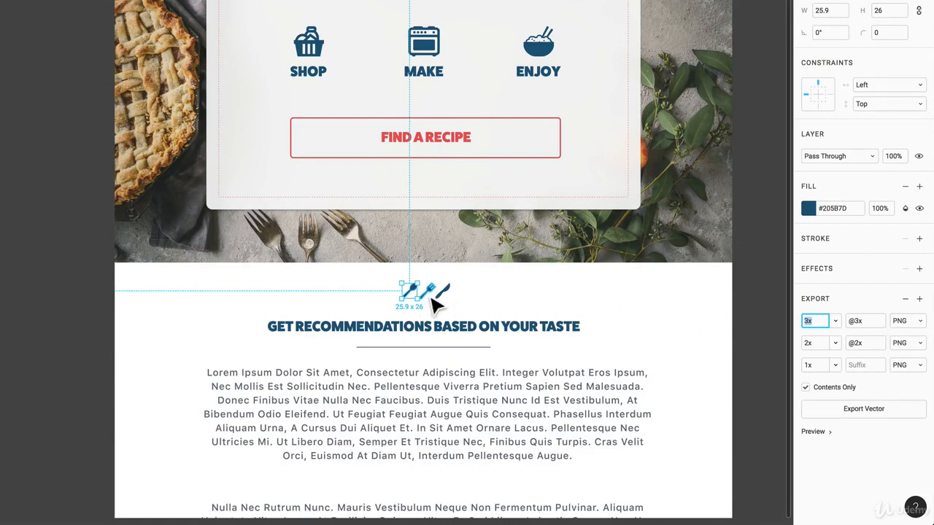
- Give the fork icon 1x, 2x and 3x PNG export settings
left_click(433, 289)
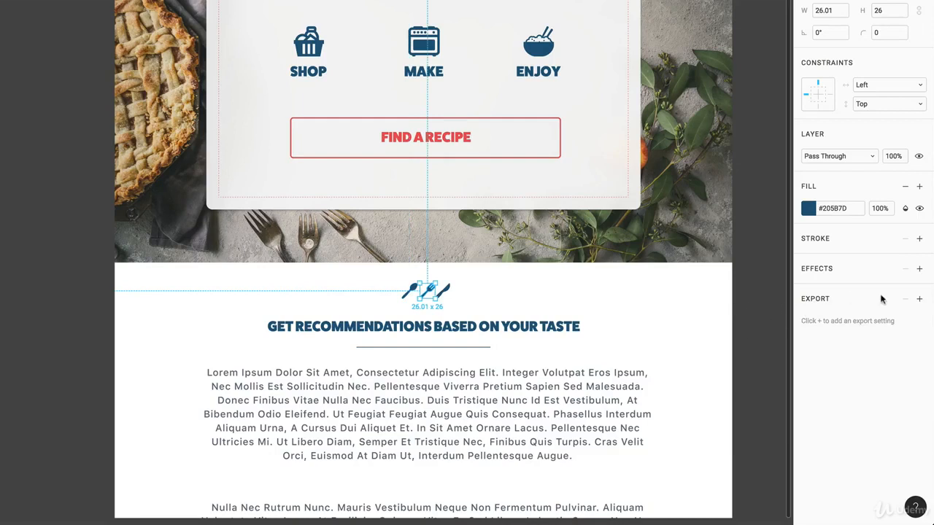
left_click(920, 300)
left_click(919, 300)
left_click(920, 299)
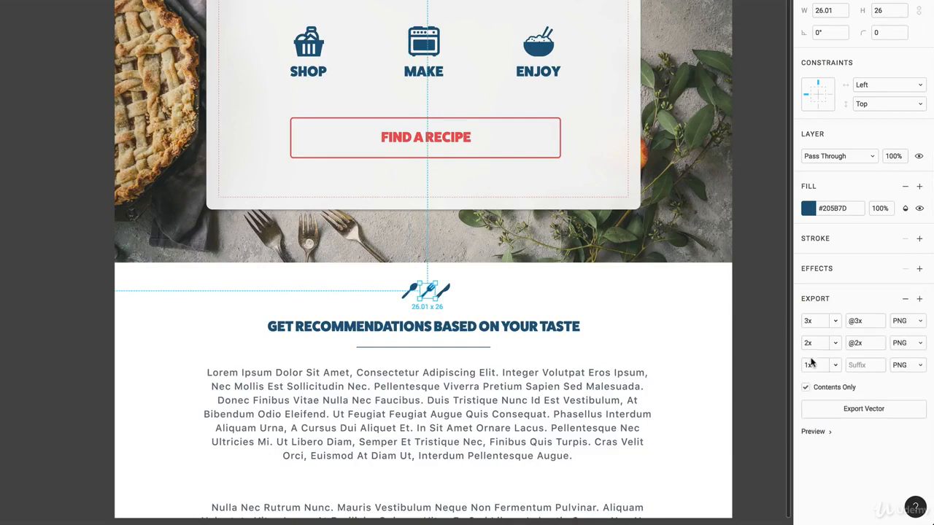
- Set up 1x, 2x and 3x PNG exports for the knife icon and show its export preview
left_click(451, 293)
left_click(920, 300)
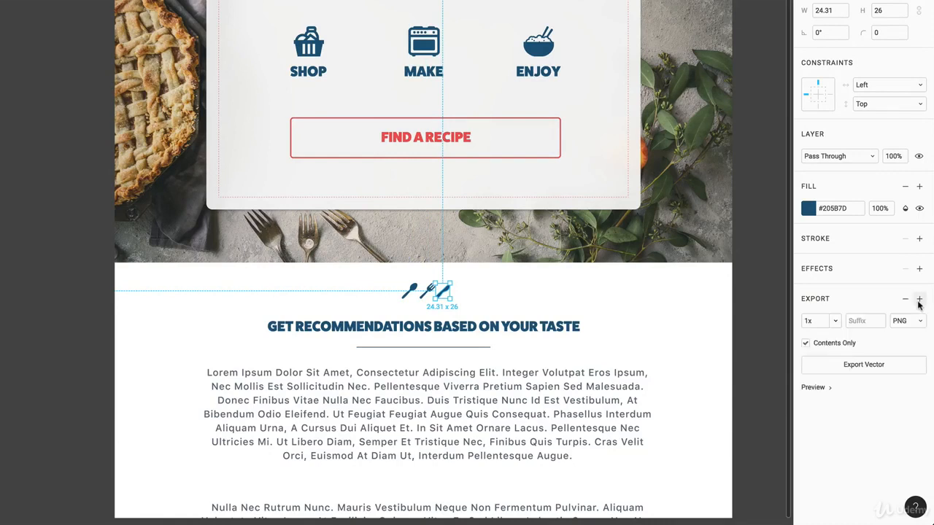
left_click(919, 299)
left_click(919, 300)
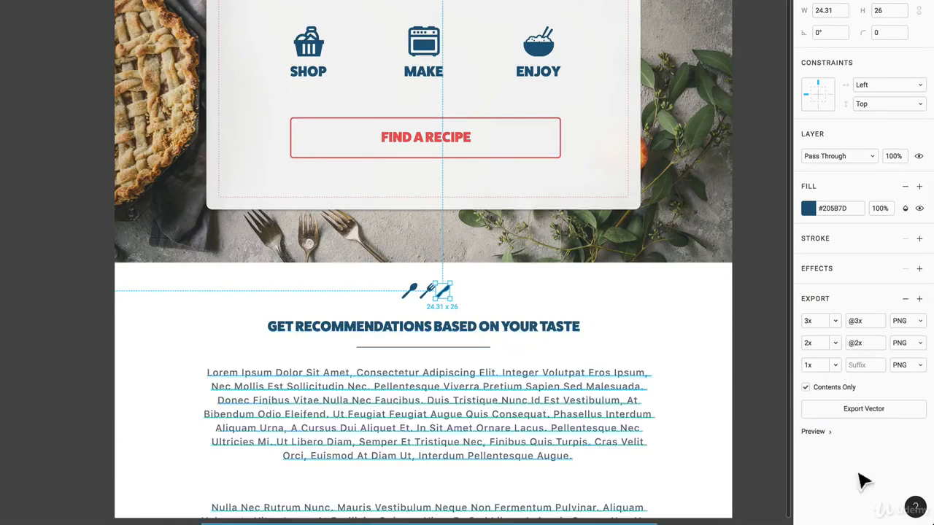
left_click(826, 432)
scroll(871, 450, "down", 2)
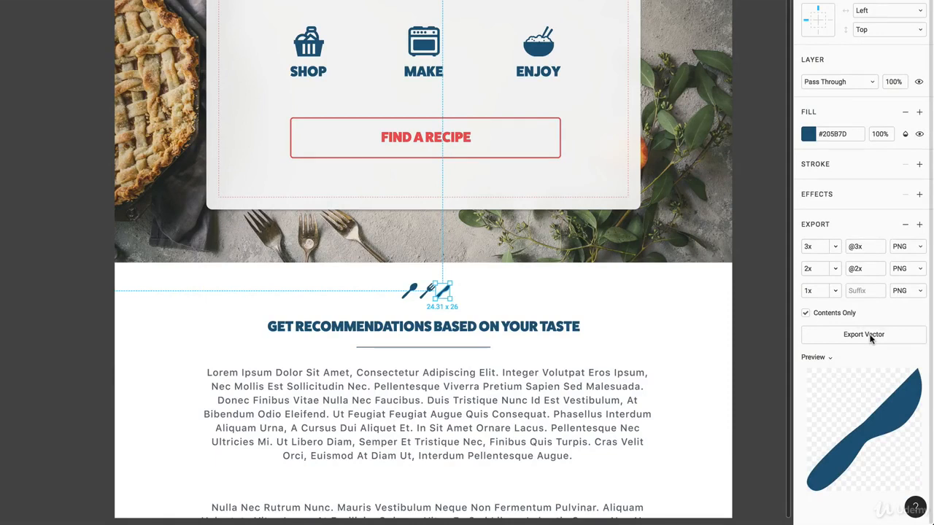
- Open the export list for the whole page and look through the icon assets and their sizes
left_click(423, 302)
left_click(410, 290)
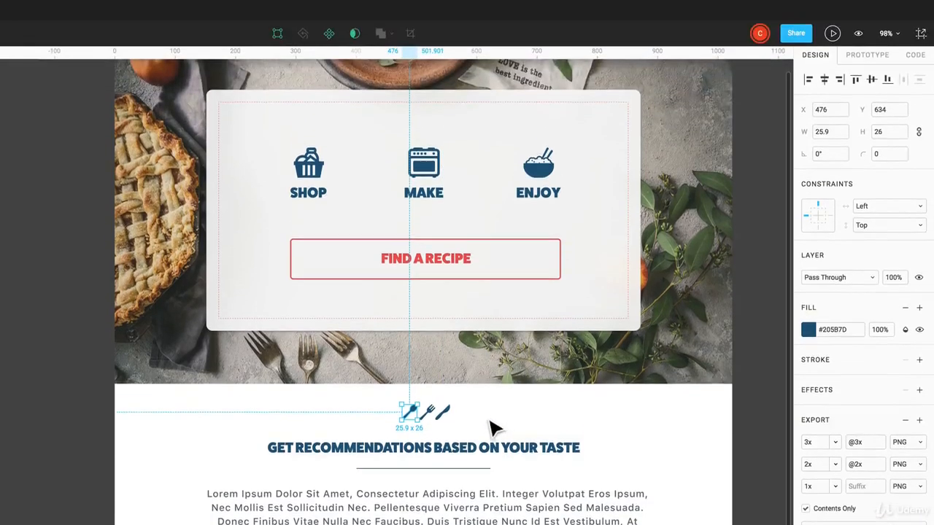
scroll(490, 306, "up", 1)
left_click(490, 306)
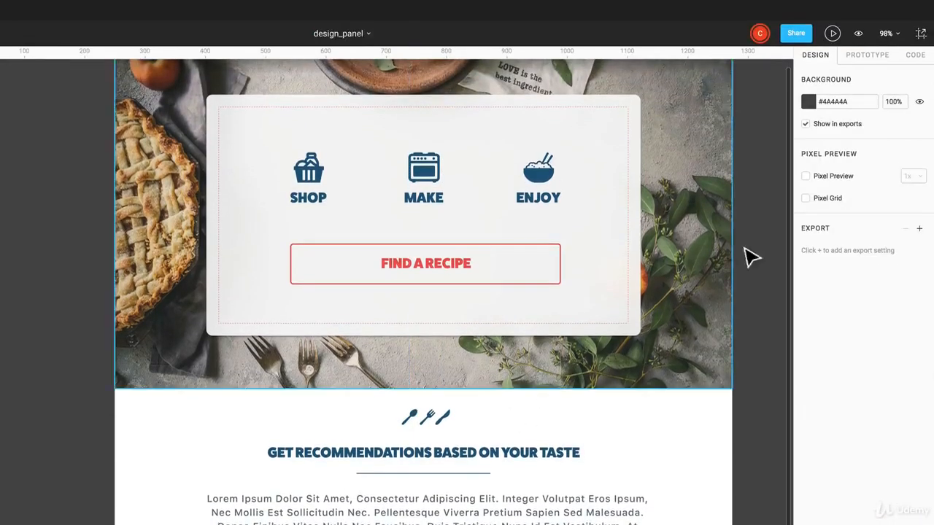
left_click(923, 32)
scroll(807, 151, "down", 1)
scroll(808, 151, "down", 6)
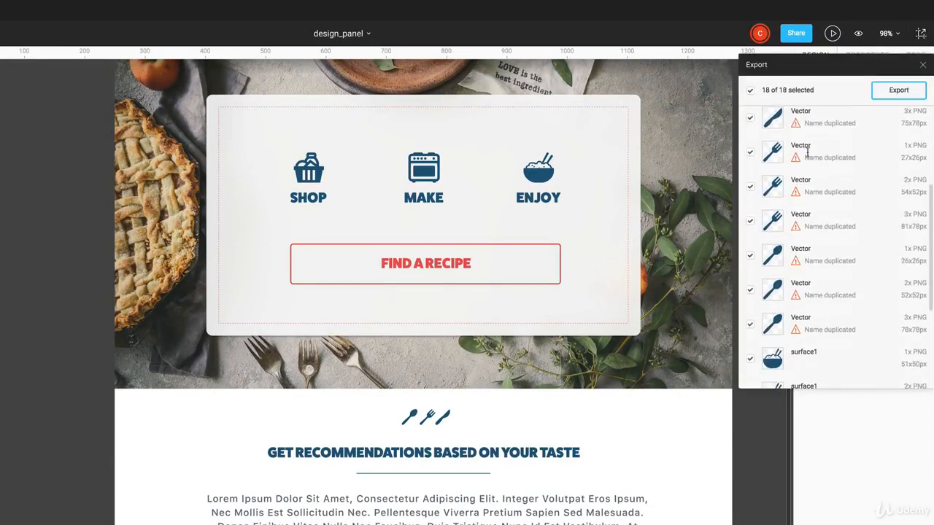
scroll(779, 336, "up", 6)
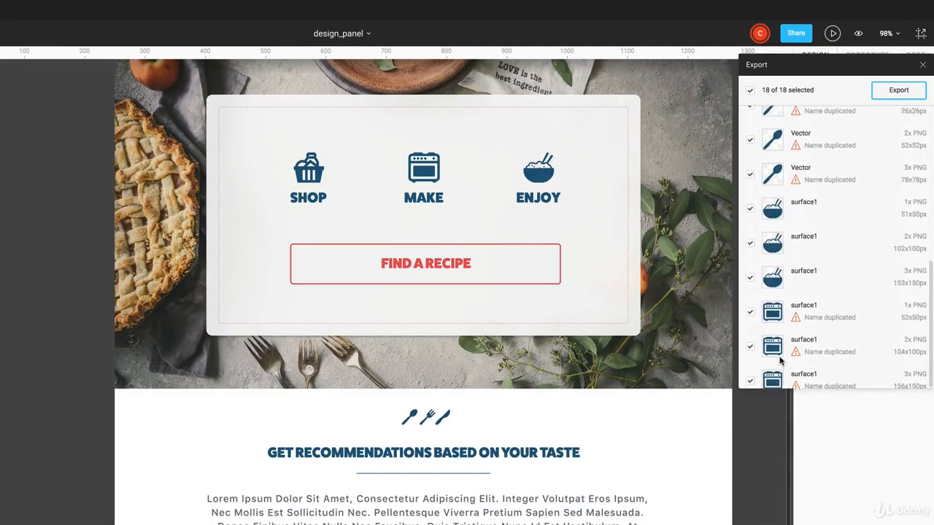
scroll(779, 360, "up", 2)
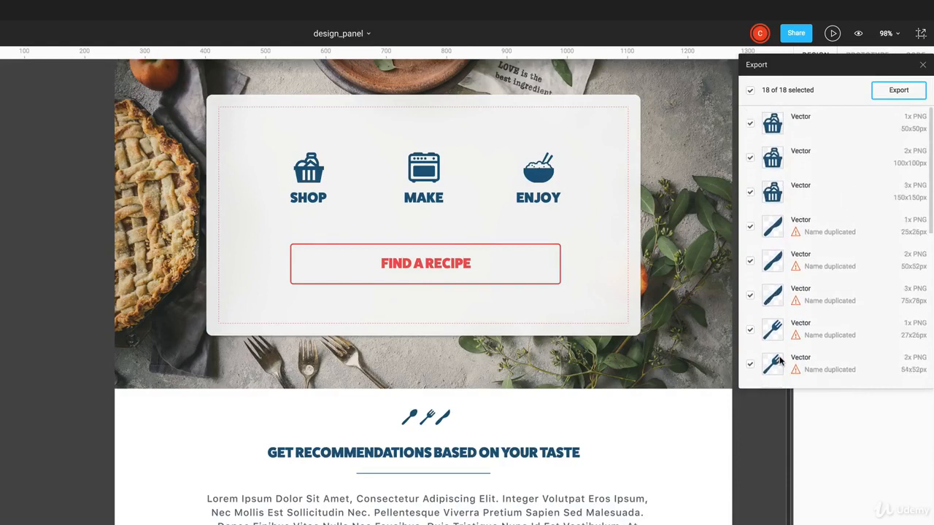